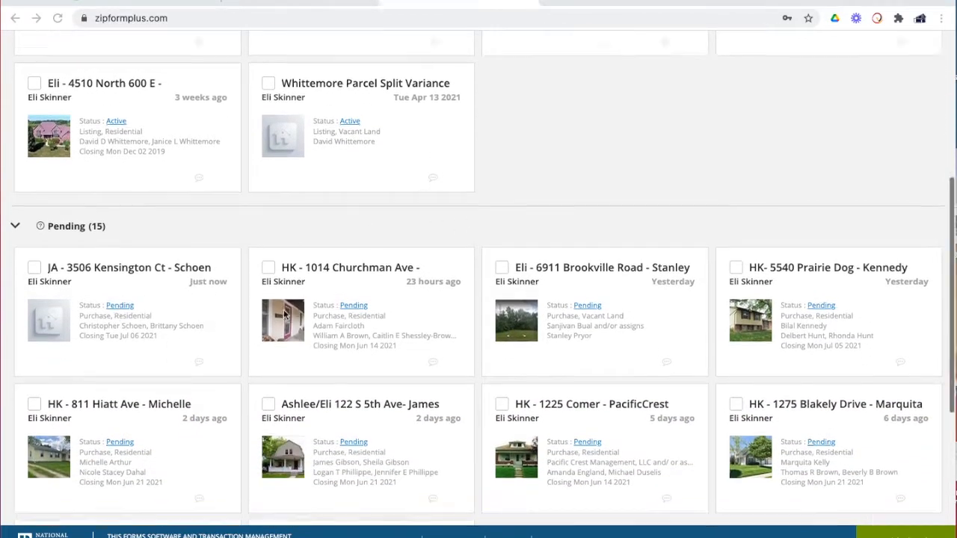
scroll(210, 324, up, 5)
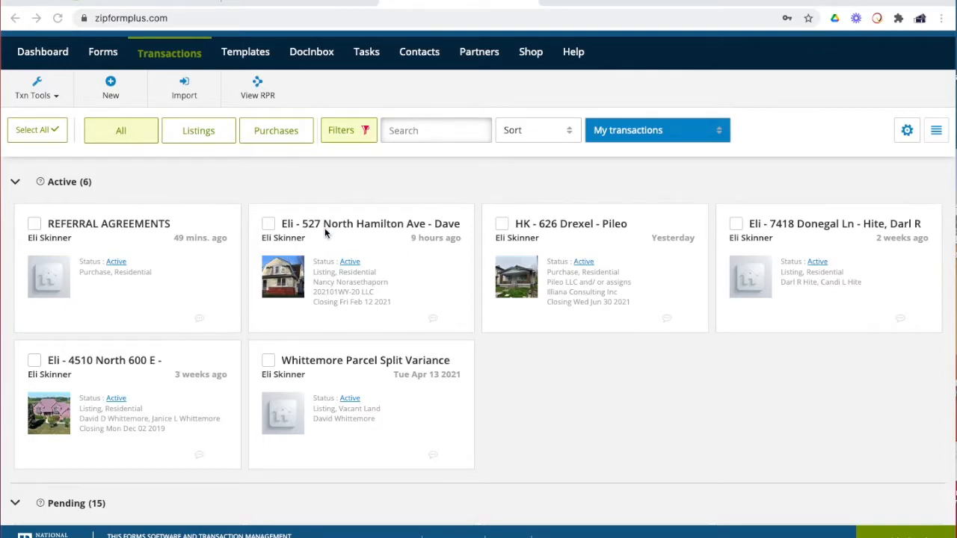
scroll(326, 232, up, 1)
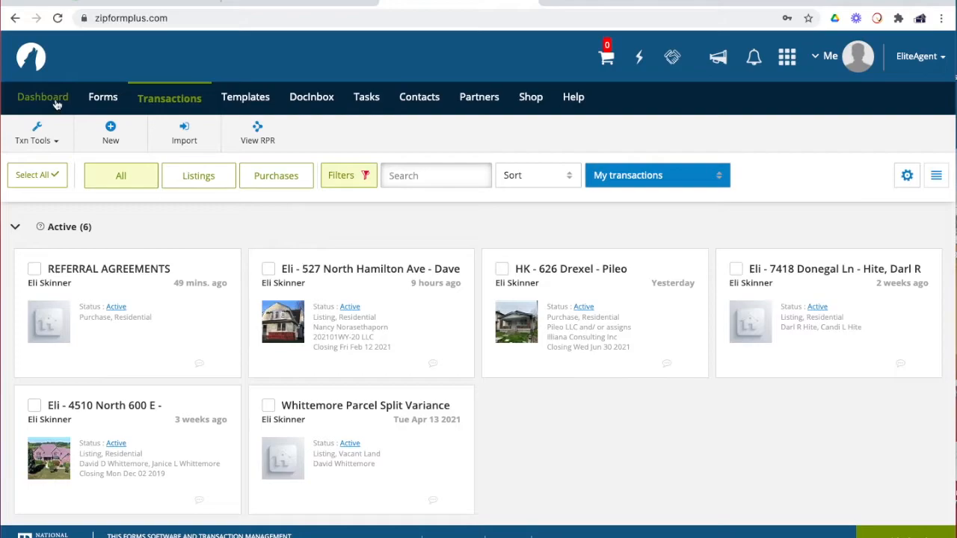
click(57, 104)
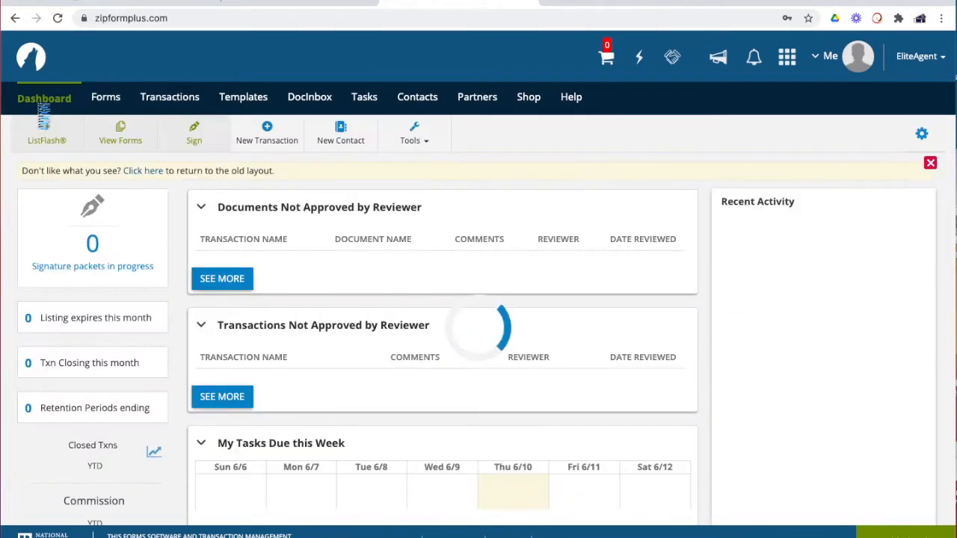
click(177, 105)
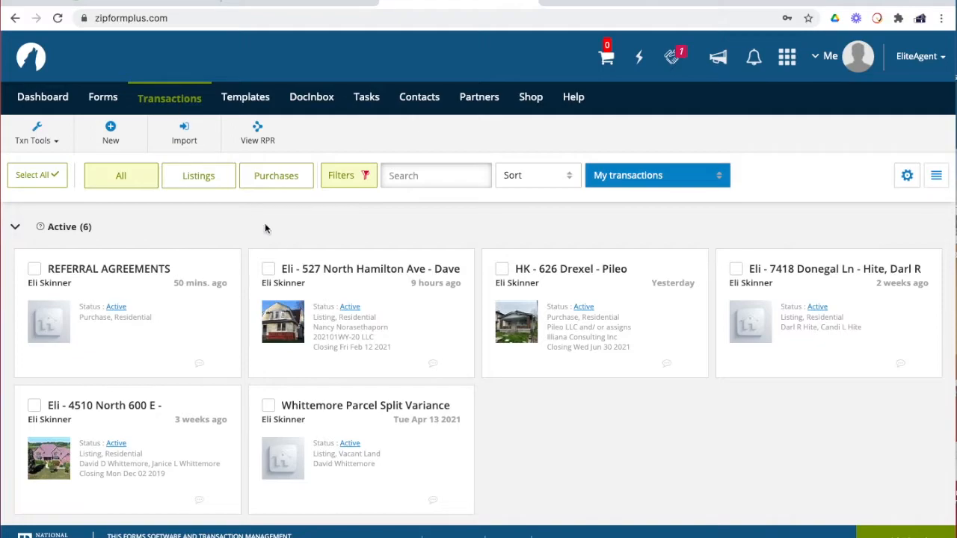
scroll(256, 218, down, 4)
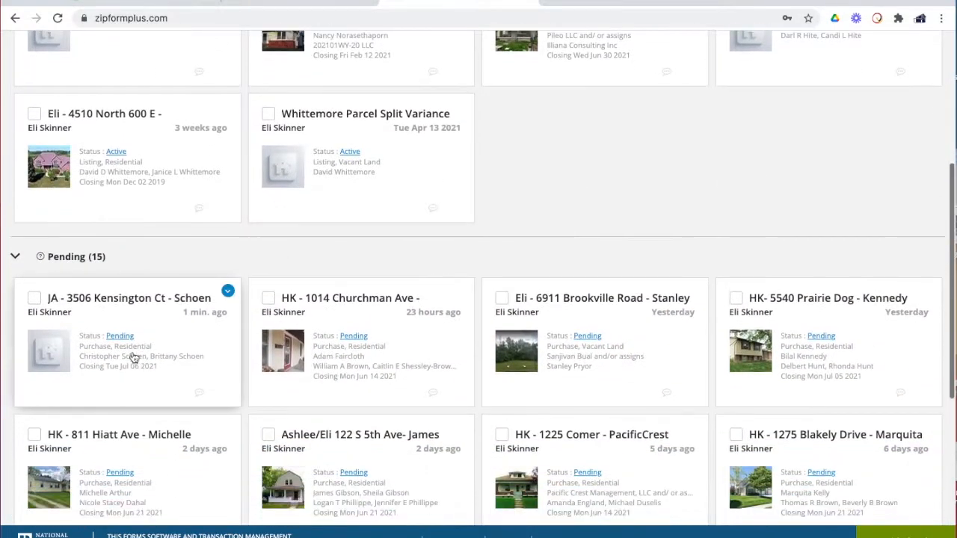
click(206, 339)
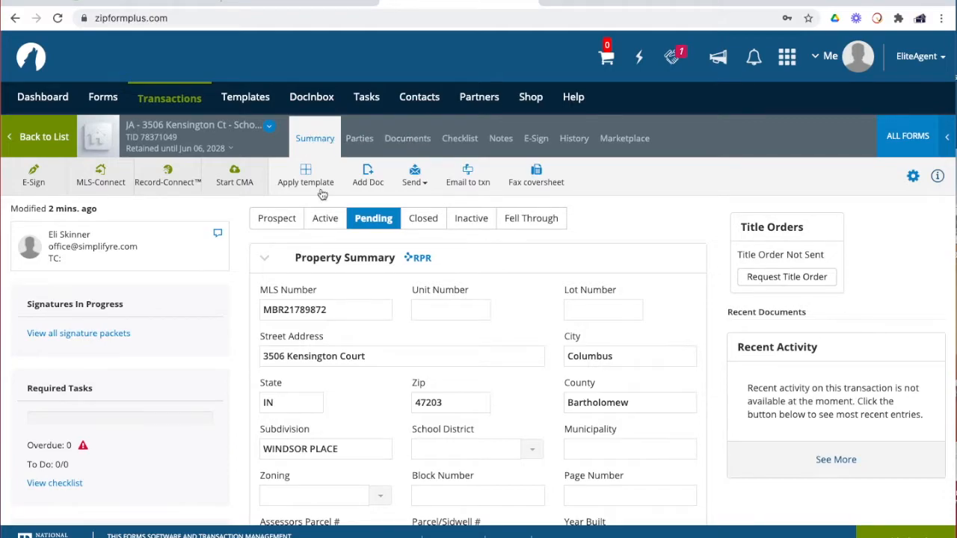
Scroll through the Summary's Property and Purchase Summary sections to review the details
scroll(468, 228, down, 2)
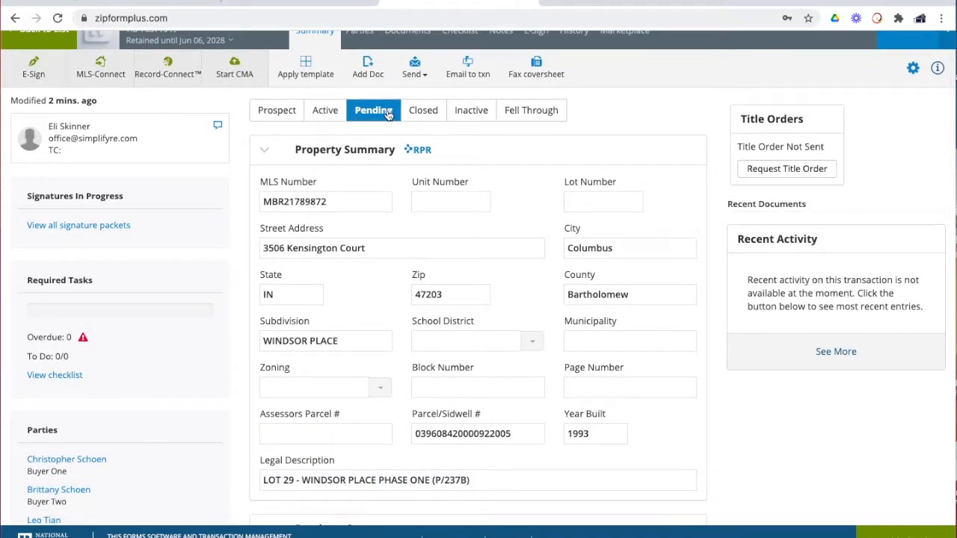
scroll(396, 146, up, 1)
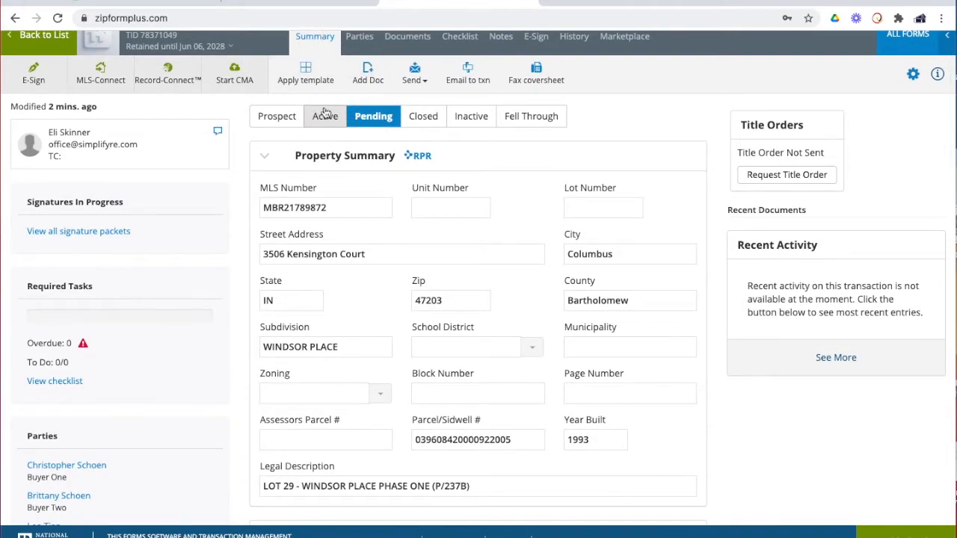
scroll(425, 247, down, 6)
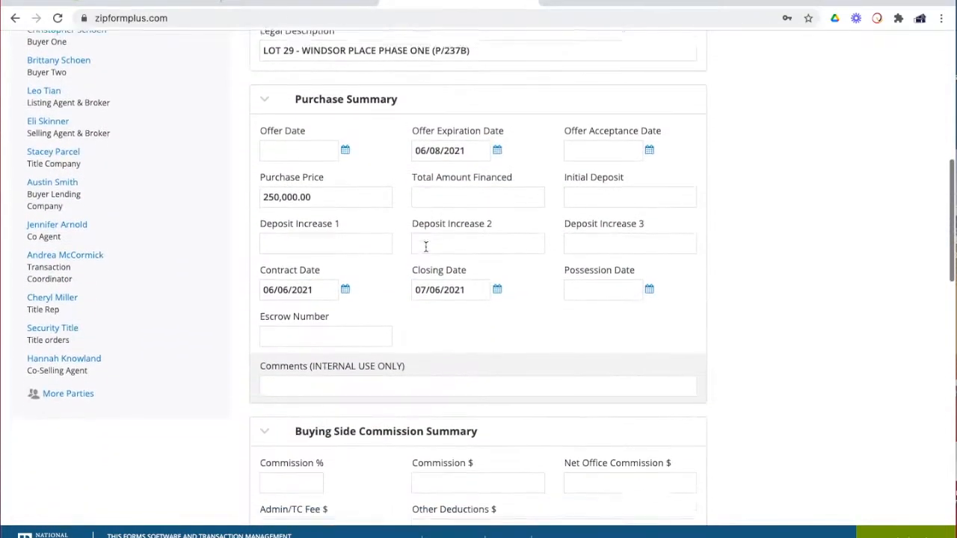
scroll(425, 247, down, 1)
scroll(426, 247, up, 1)
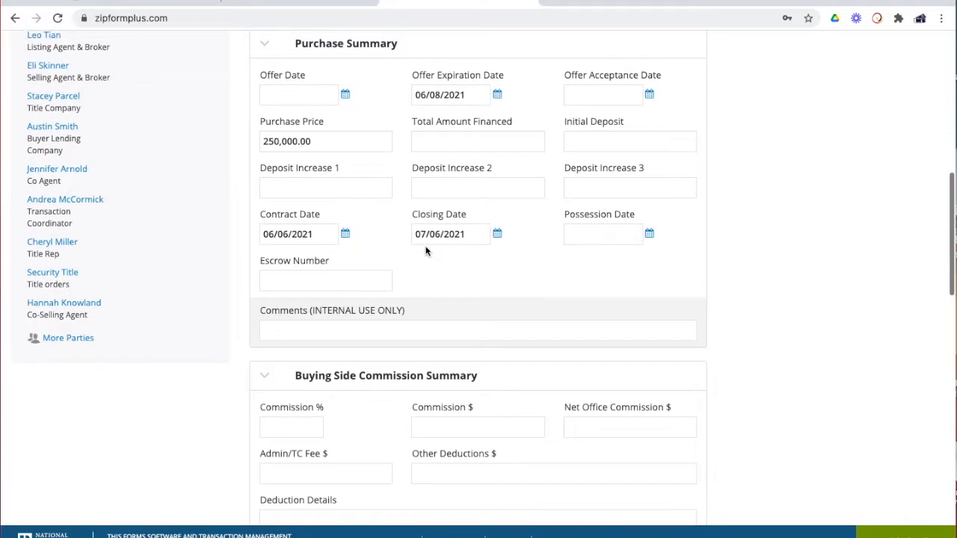
scroll(426, 251, down, 1)
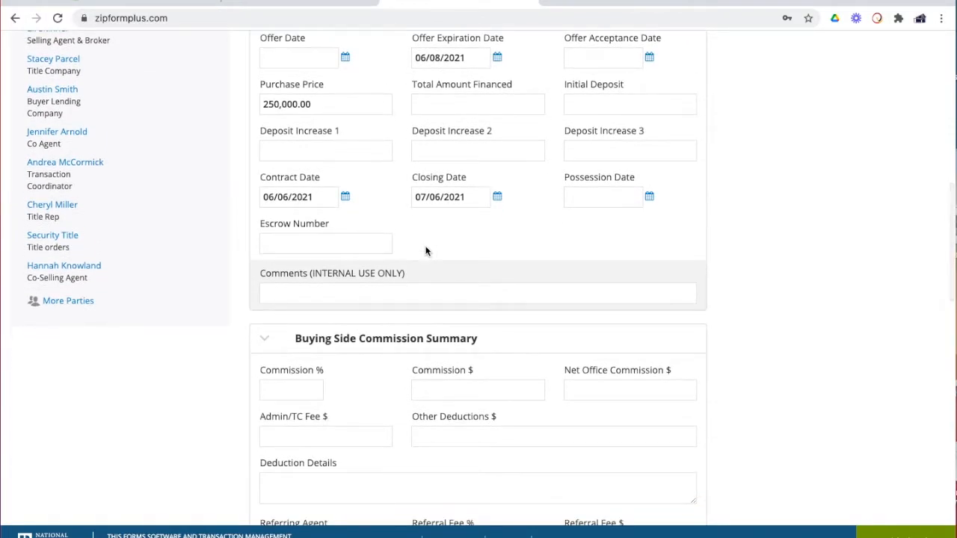
scroll(424, 253, down, 3)
scroll(346, 247, down, 6)
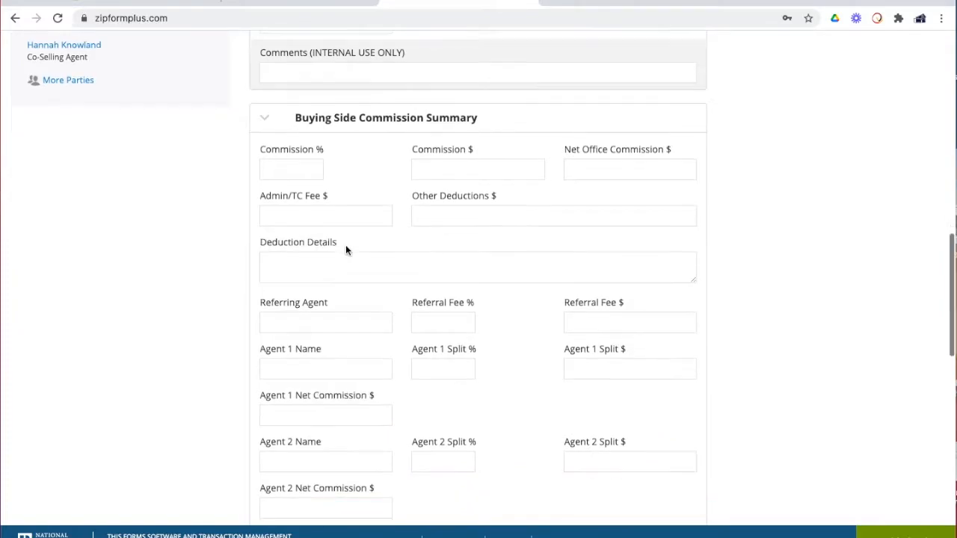
scroll(346, 251, up, 10)
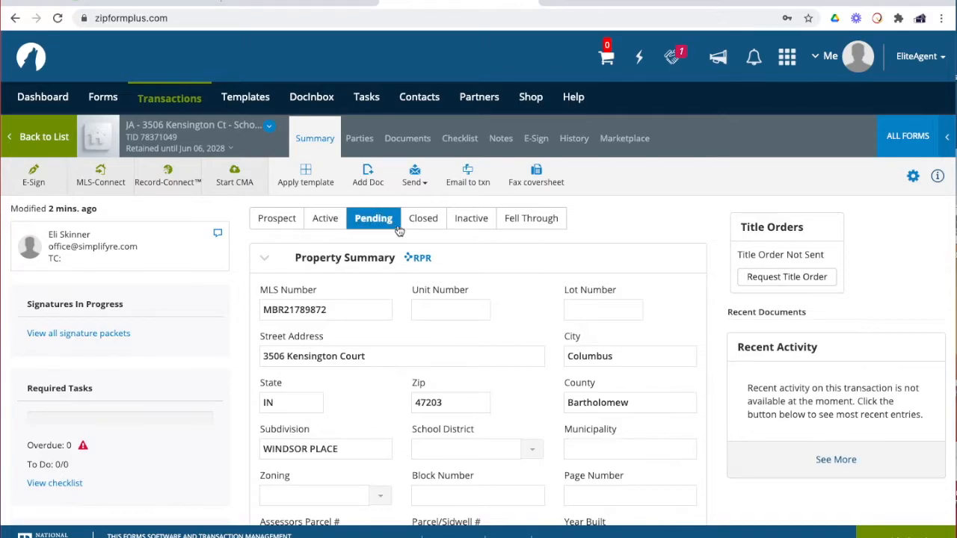
scroll(427, 275, down, 1)
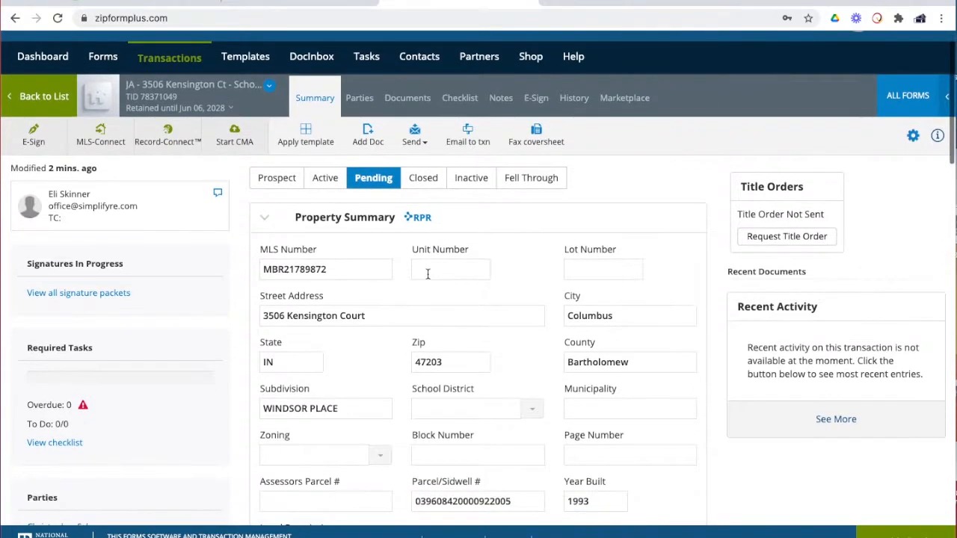
scroll(428, 274, down, 3)
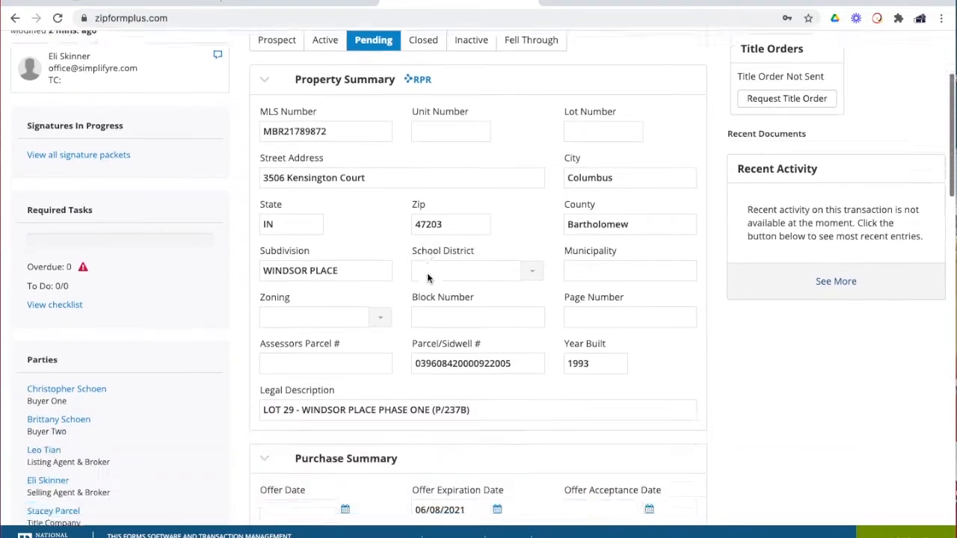
scroll(428, 277, down, 5)
scroll(430, 275, up, 9)
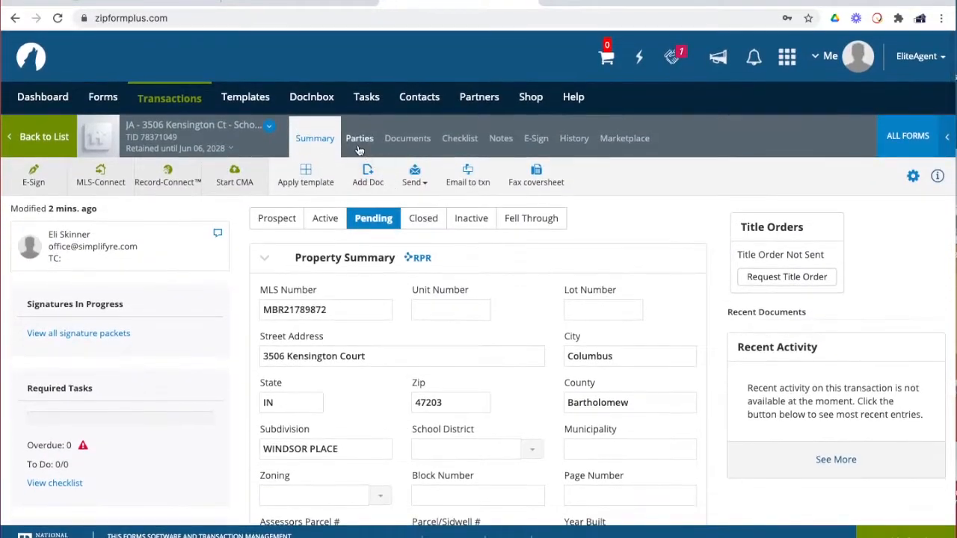
Delete the Co-Selling Agent card from the transaction's Parties list and confirm the removal
click(360, 142)
scroll(407, 306, down, 1)
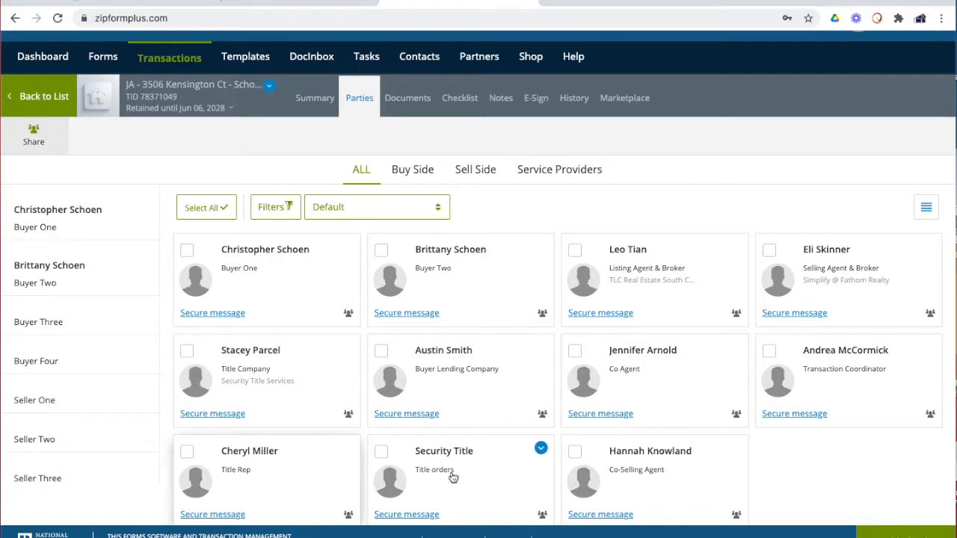
click(735, 448)
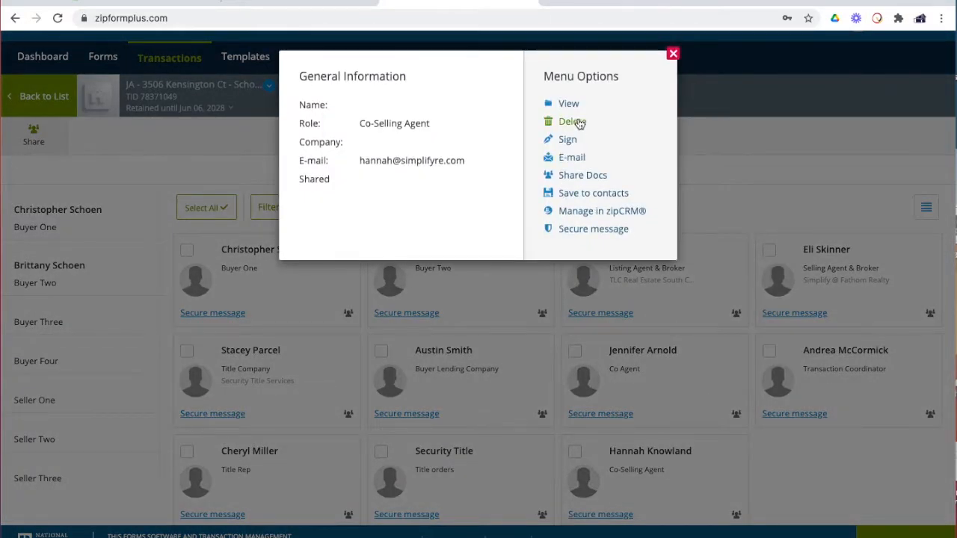
click(580, 124)
click(598, 153)
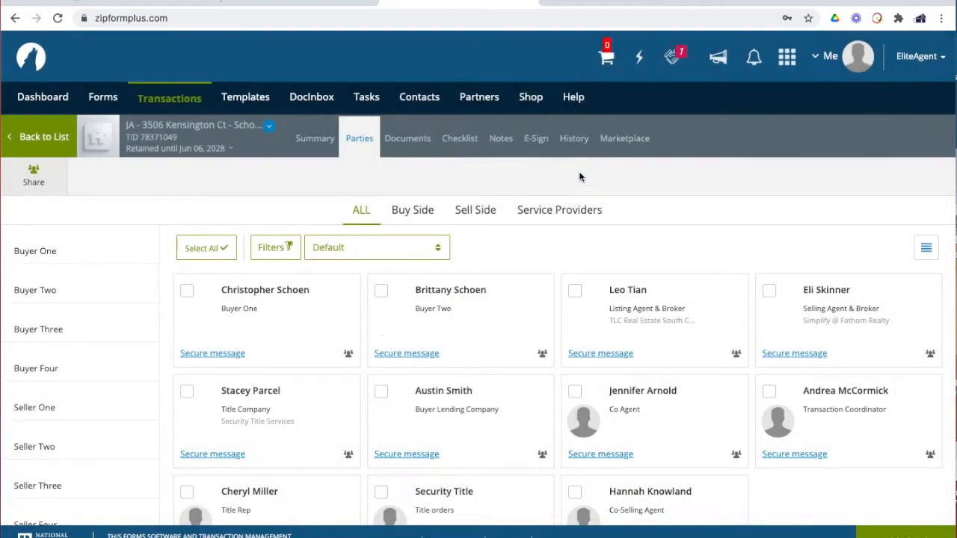
Go to the Summary tab's Buying Side Commission Summary section
click(314, 139)
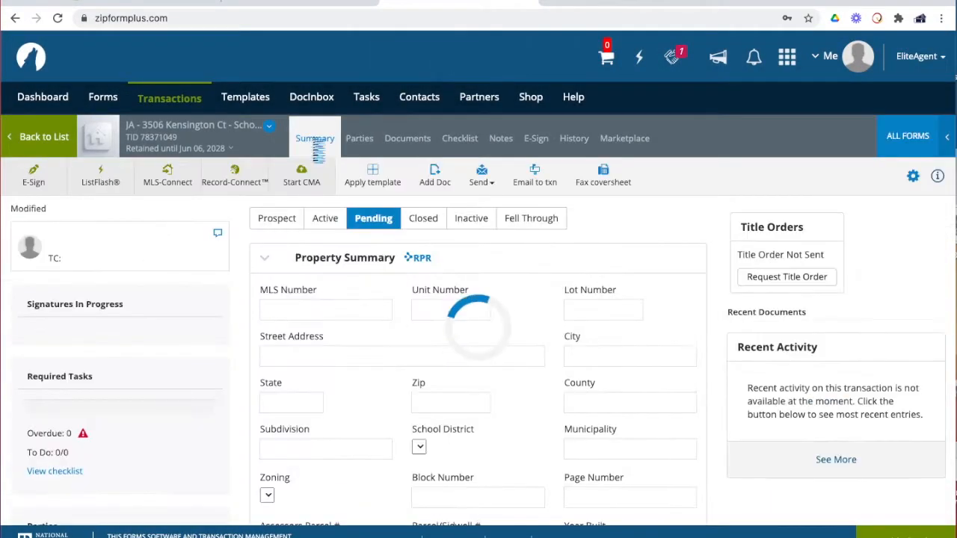
scroll(500, 353, down, 2)
scroll(497, 351, down, 8)
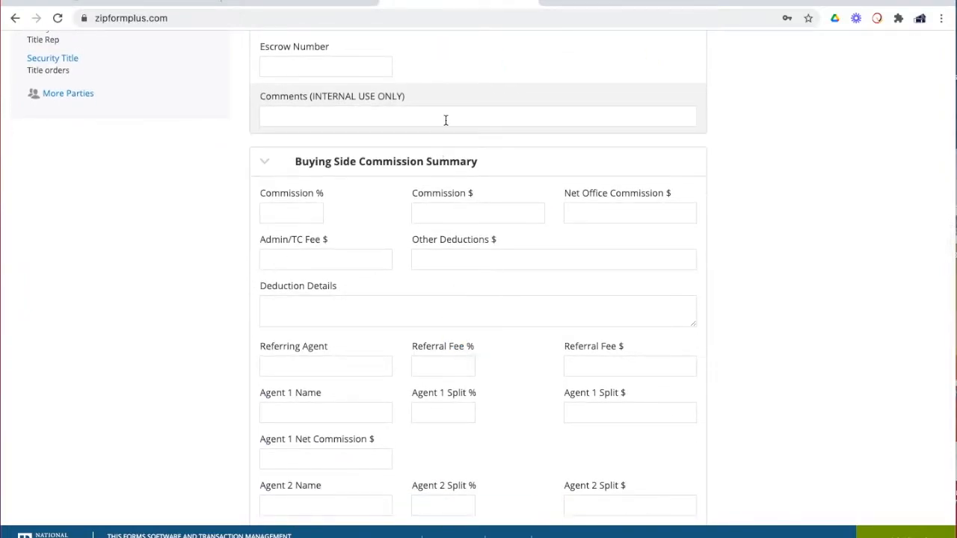
scroll(446, 120, down, 8)
scroll(445, 119, up, 2)
scroll(445, 124, up, 5)
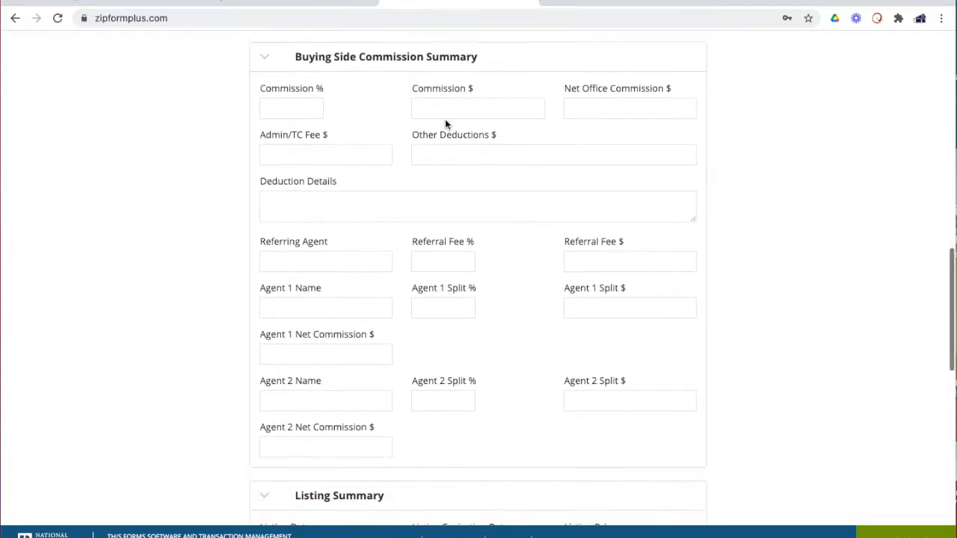
scroll(445, 124, down, 2)
scroll(398, 334, up, 2)
scroll(398, 334, up, 2)
Enter an 80% / 20% agent split in Deduction Details and click away to save it
click(386, 359)
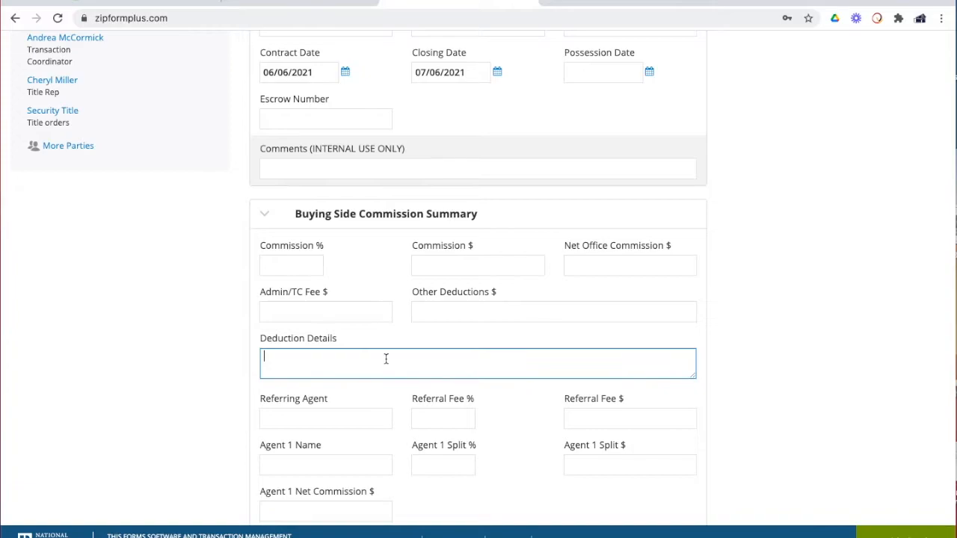
scroll(386, 357, up, 1)
scroll(385, 353, down, 1)
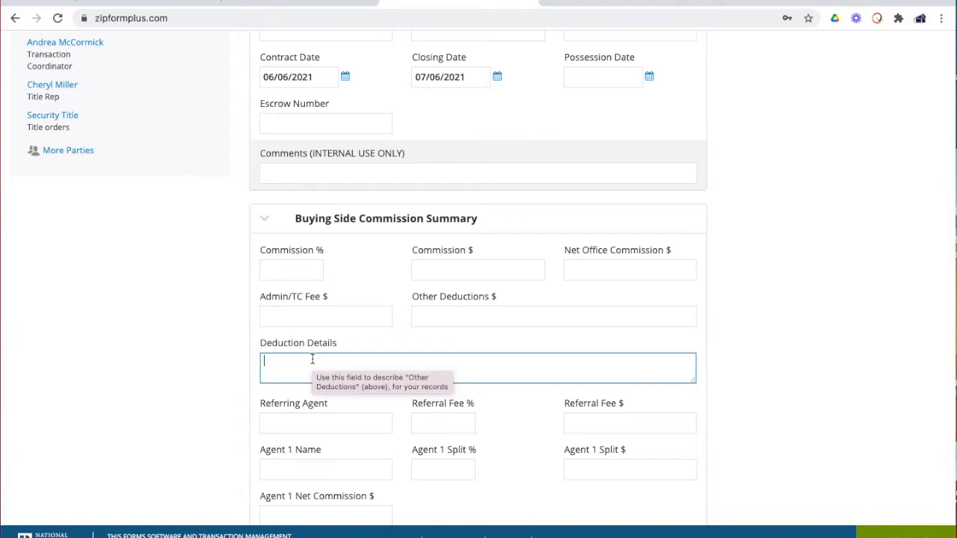
text(Eli - 80%)
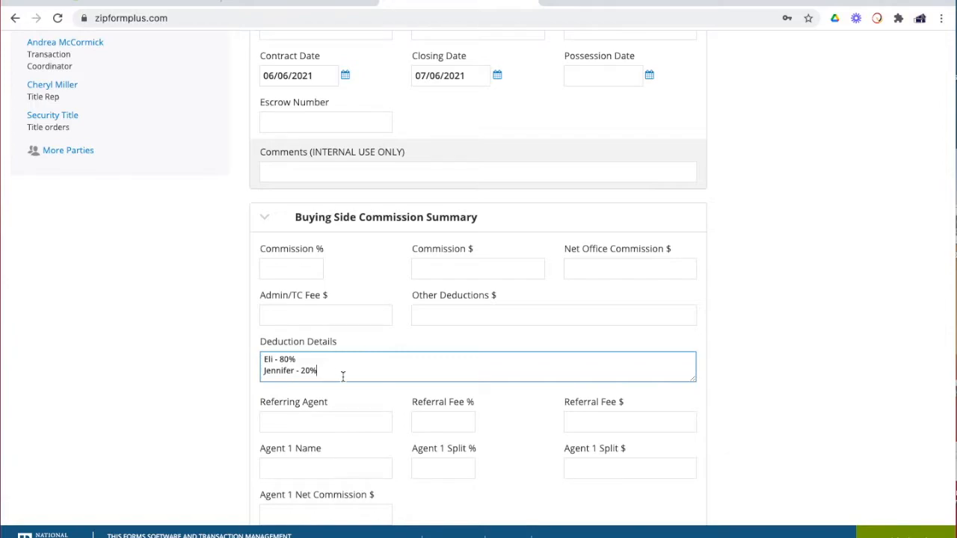
click(769, 283)
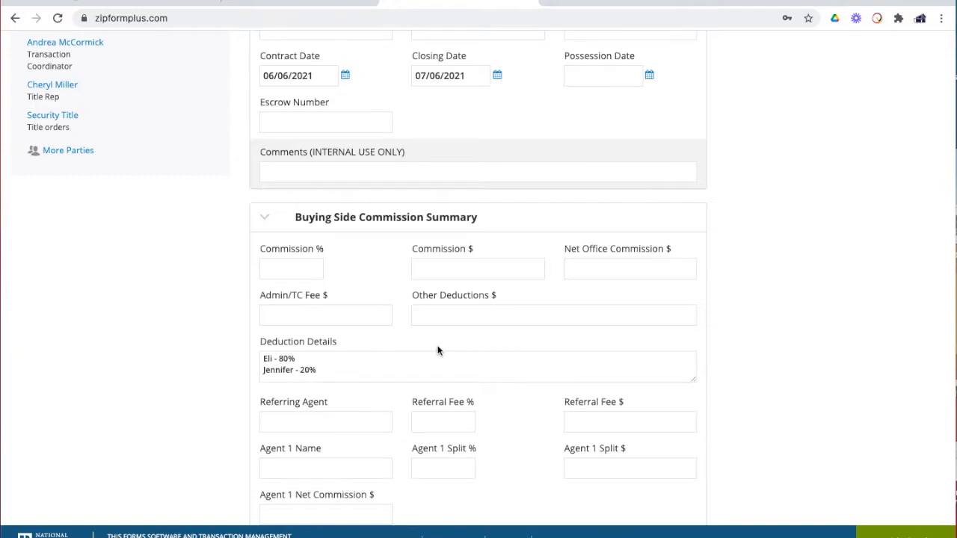
scroll(782, 349, down, 3)
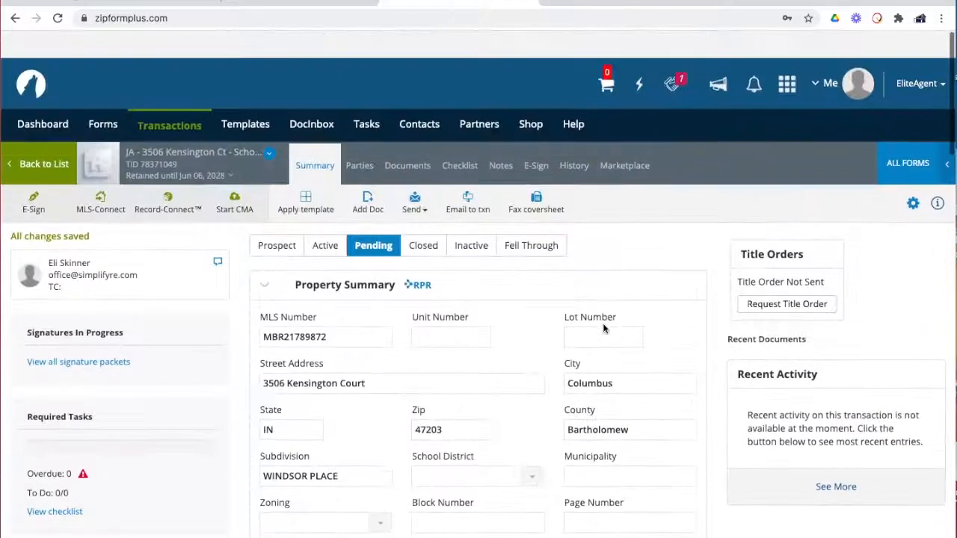
scroll(368, 178, down, 1)
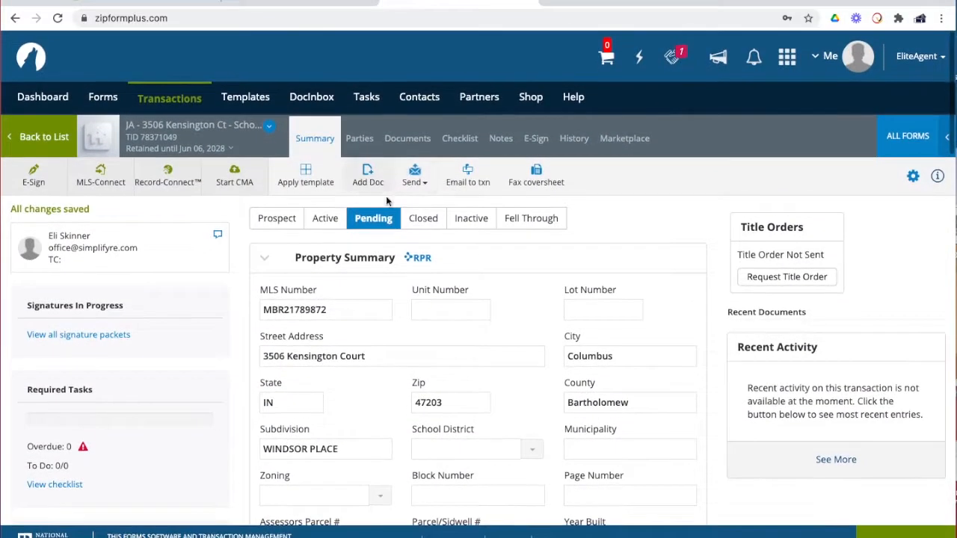
Show the Documents tab, peek into the Unused Docs or Old Transactions folder, and return to the list
click(361, 142)
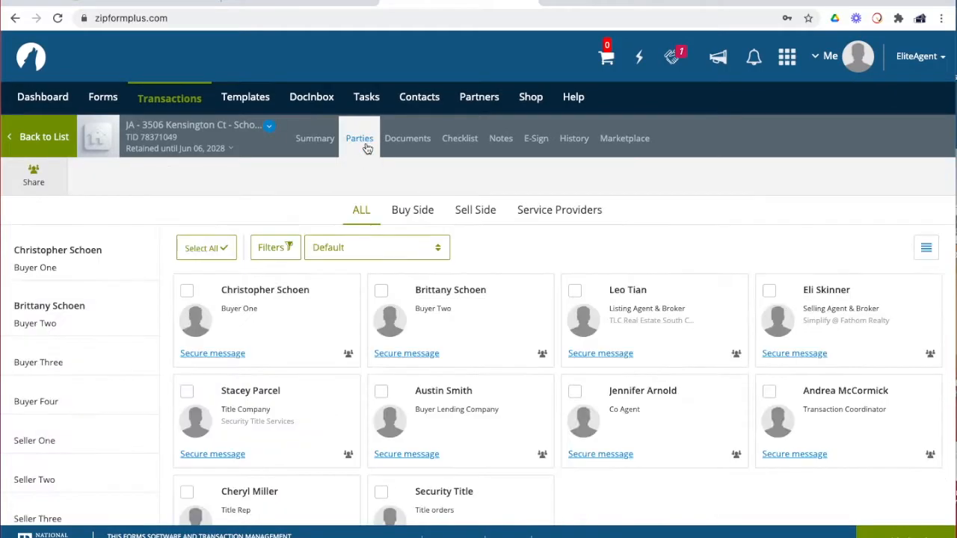
click(409, 142)
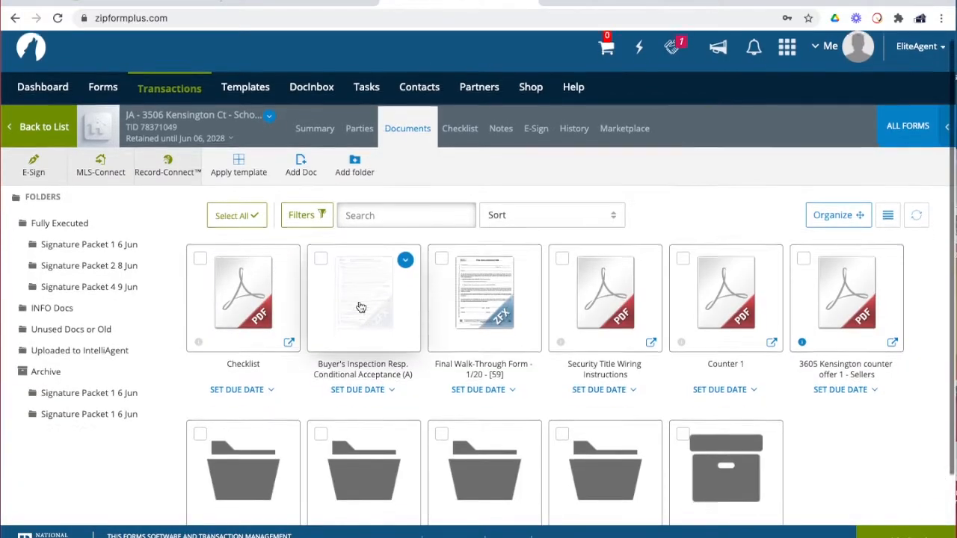
scroll(370, 263, down, 1)
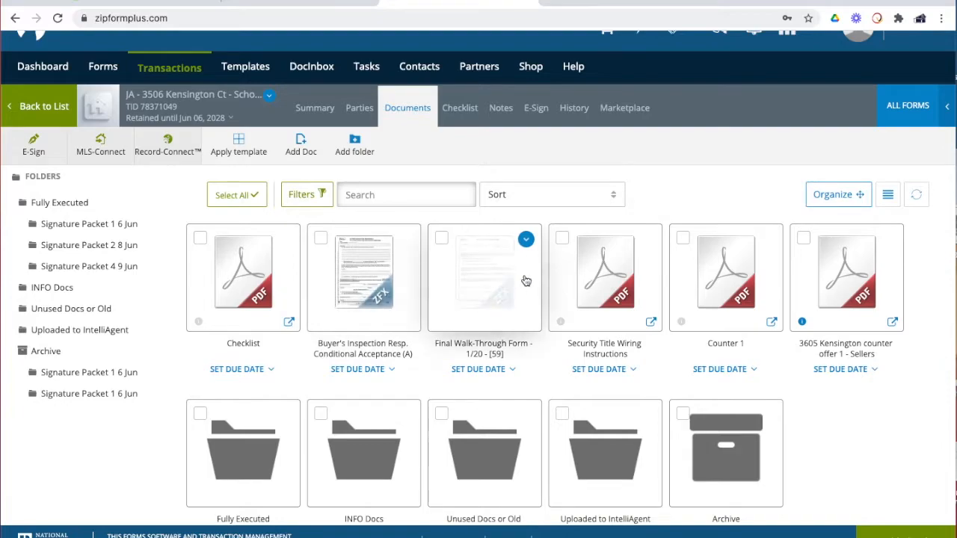
scroll(426, 286, down, 2)
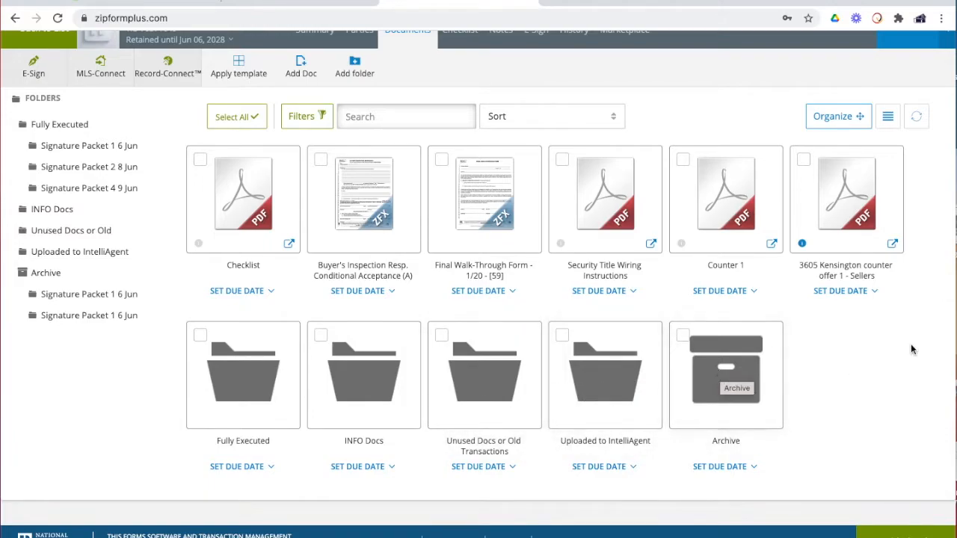
click(503, 386)
click(189, 221)
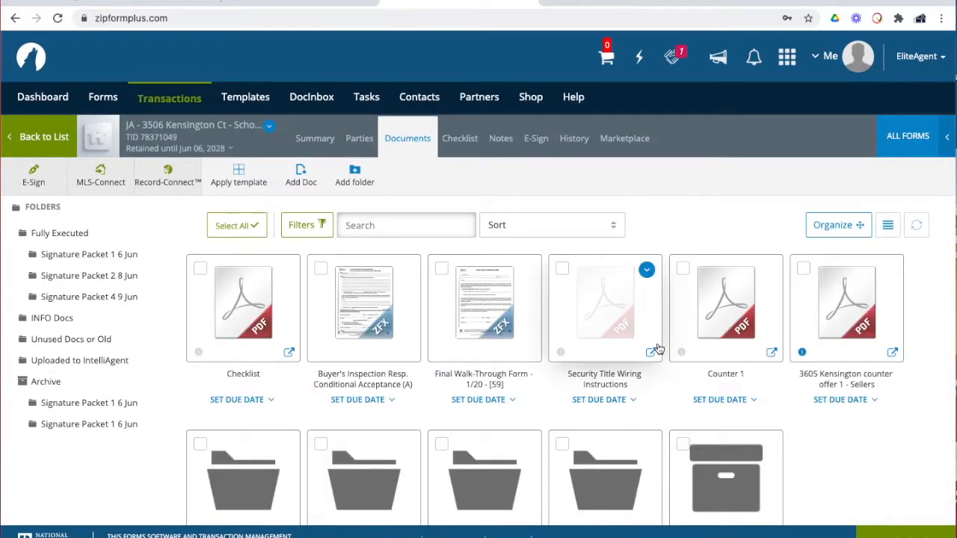
scroll(658, 349, down, 3)
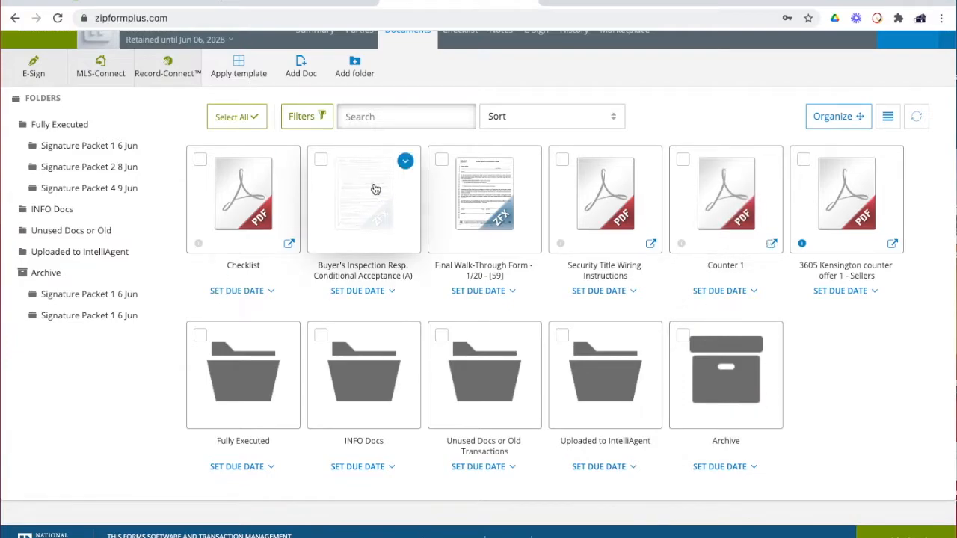
Drag the Checklist document onto the Archive folder
drag(241, 196, 738, 396)
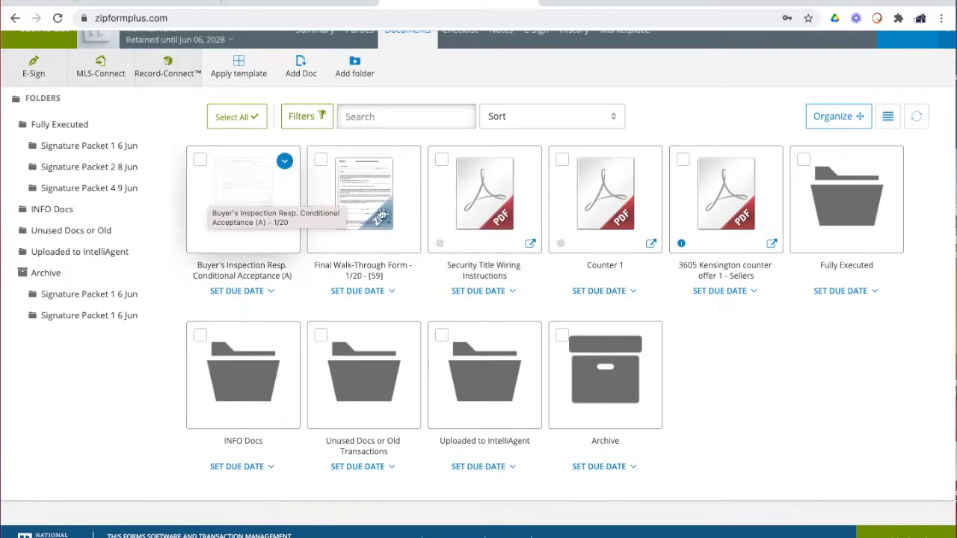
click(610, 195)
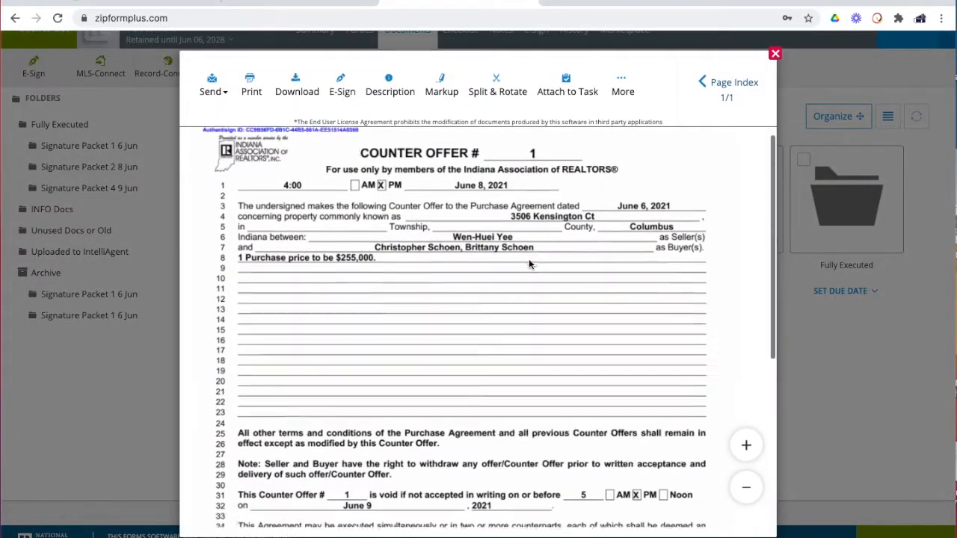
scroll(528, 263, down, 5)
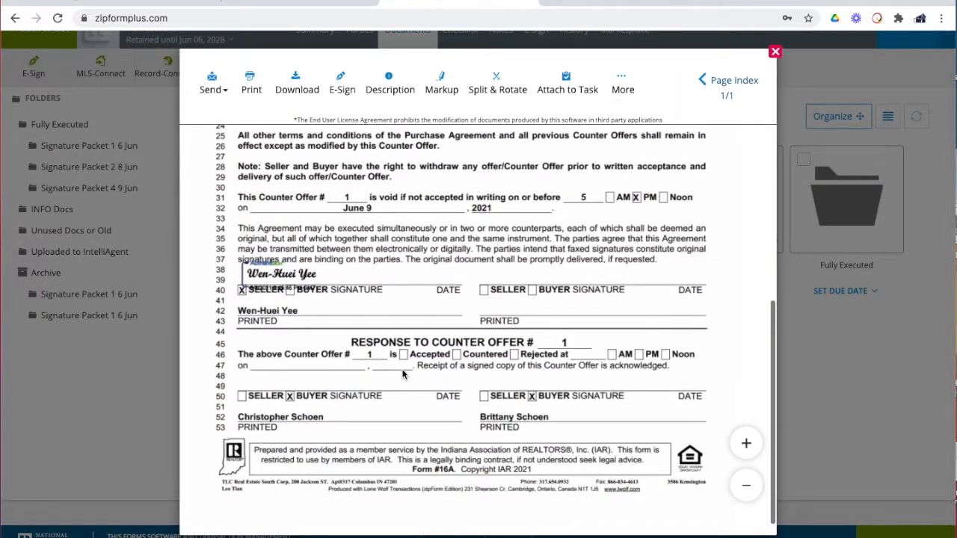
scroll(294, 283, up, 5)
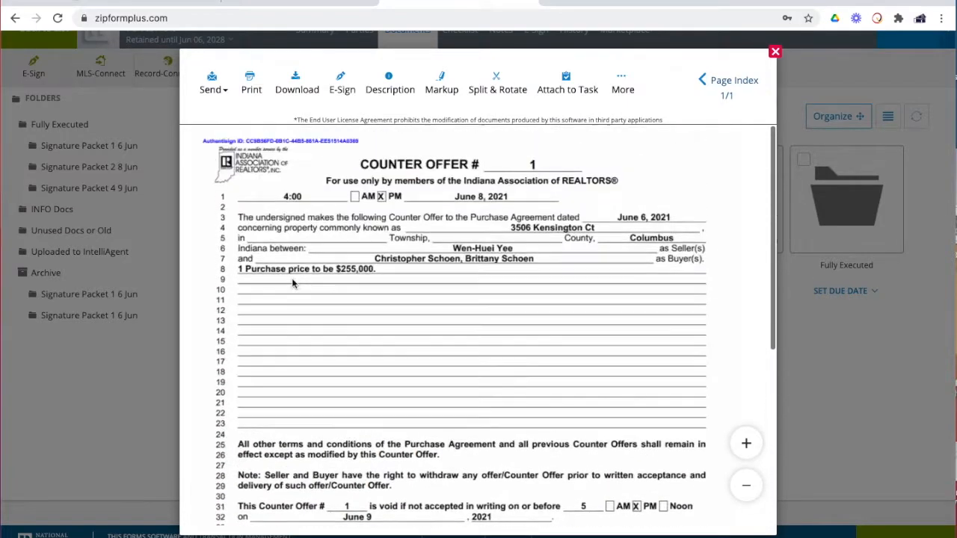
click(775, 53)
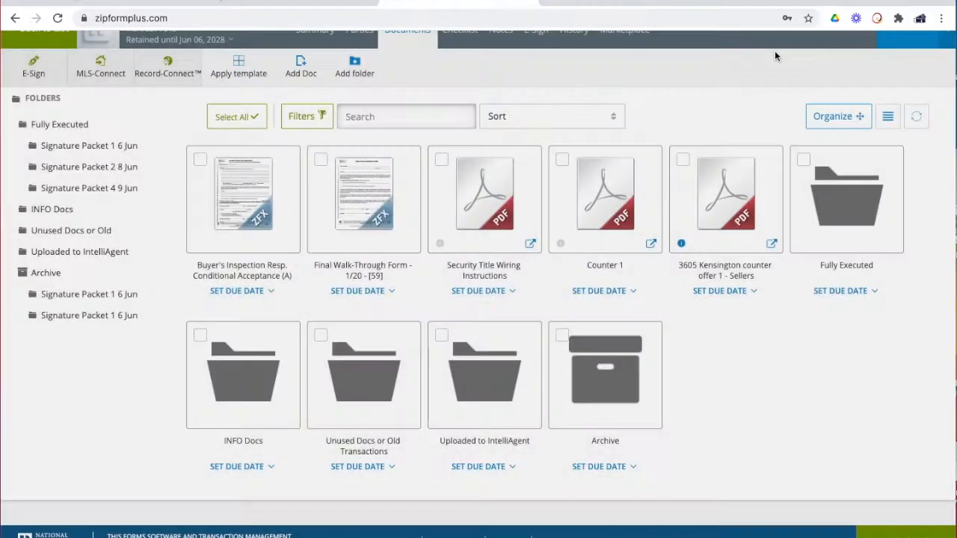
click(719, 219)
scroll(526, 328, down, 5)
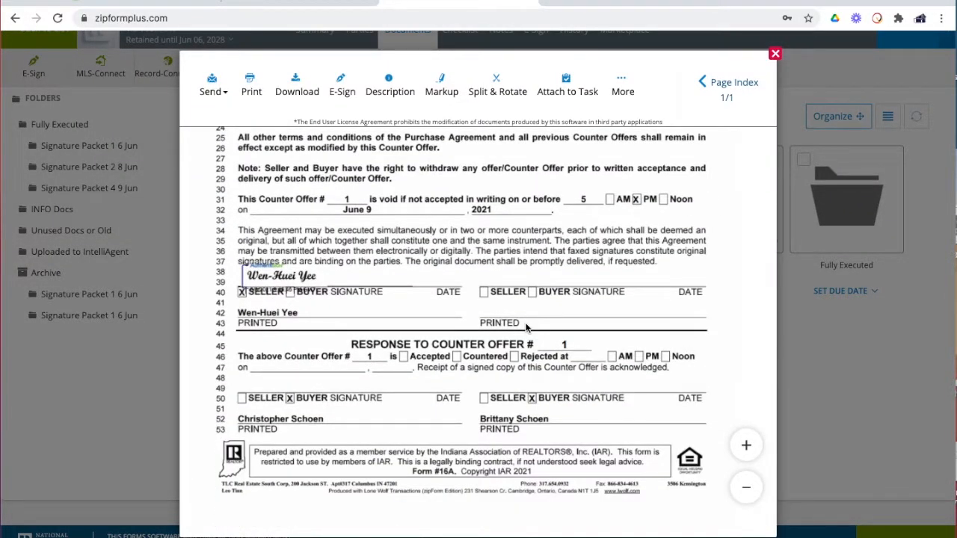
scroll(525, 327, up, 5)
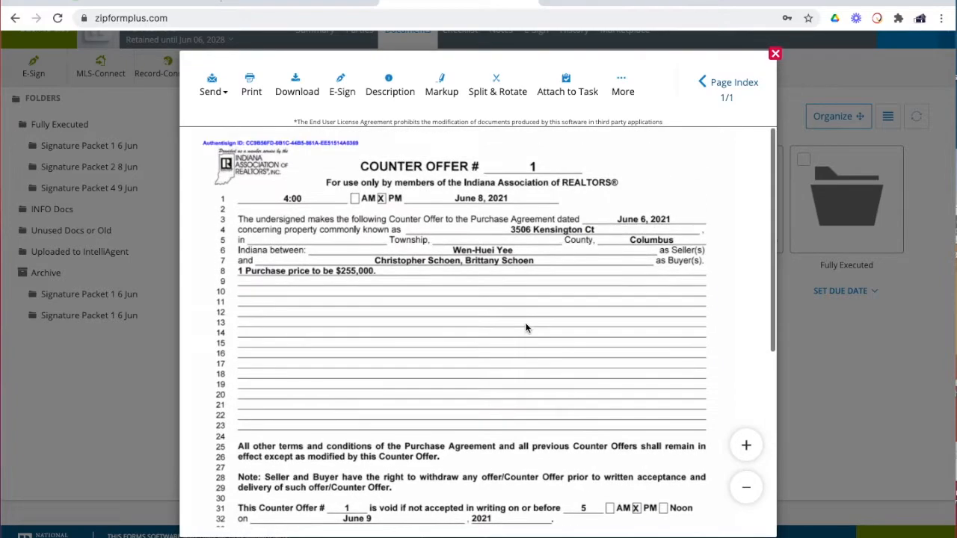
scroll(525, 328, down, 5)
scroll(525, 328, up, 1)
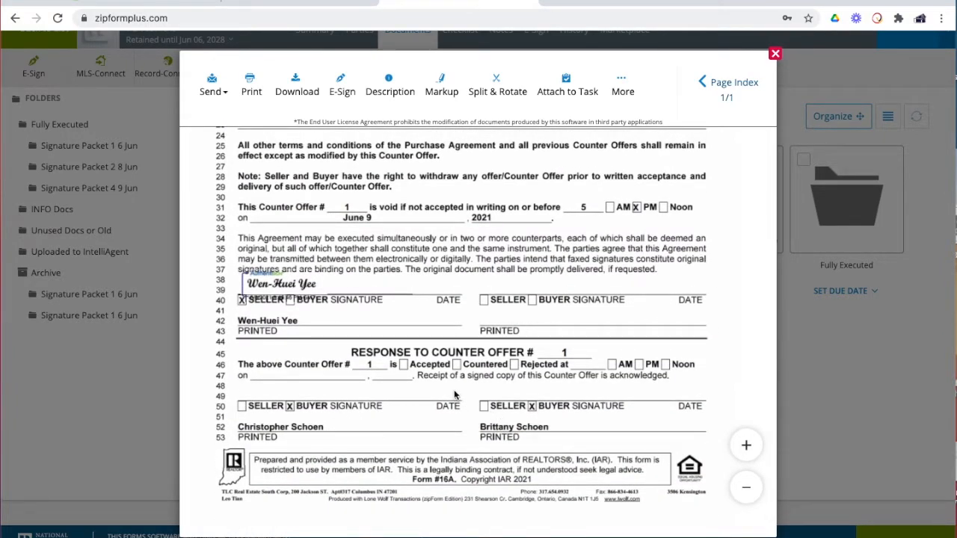
scroll(453, 385, up, 4)
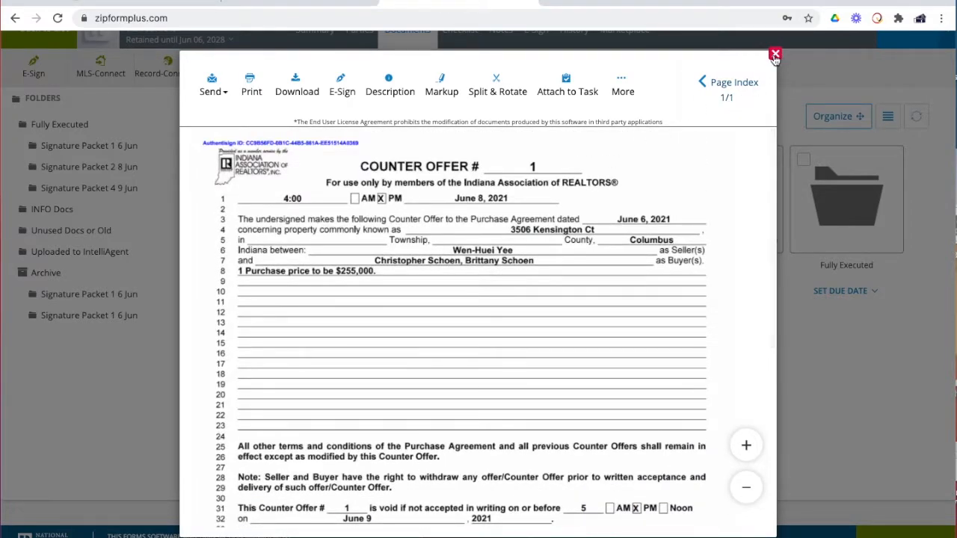
click(776, 54)
mouse_move(651, 183)
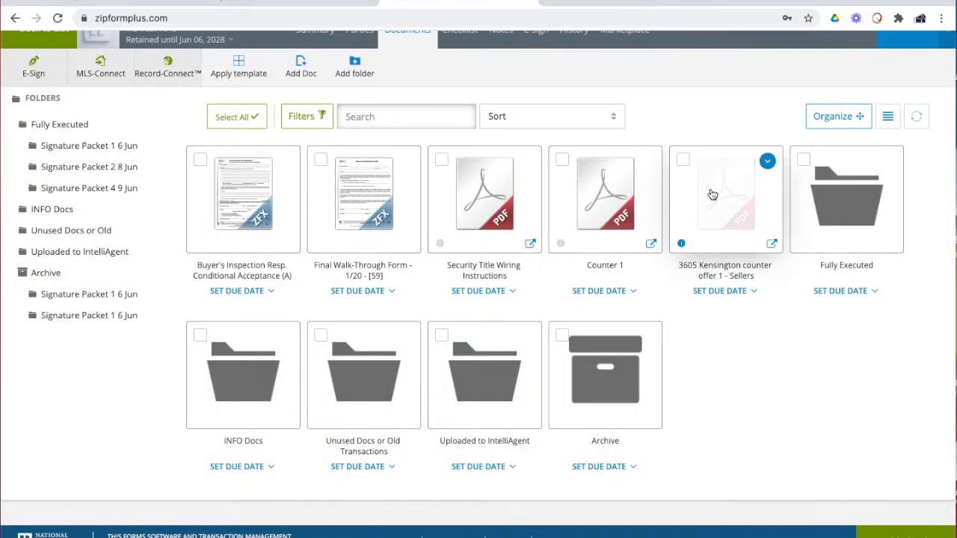
drag(637, 207, 672, 289)
drag(724, 196, 610, 385)
drag(600, 253, 486, 380)
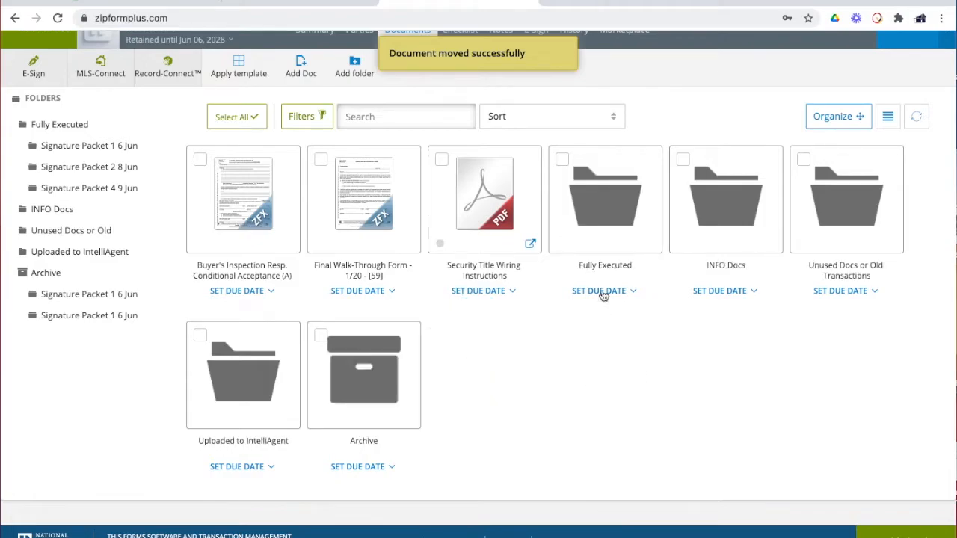
Move Signature Packets 1, 2 and 4 from Fully Executed to the Transaction Documents top level
click(599, 218)
scroll(591, 230, down, 1)
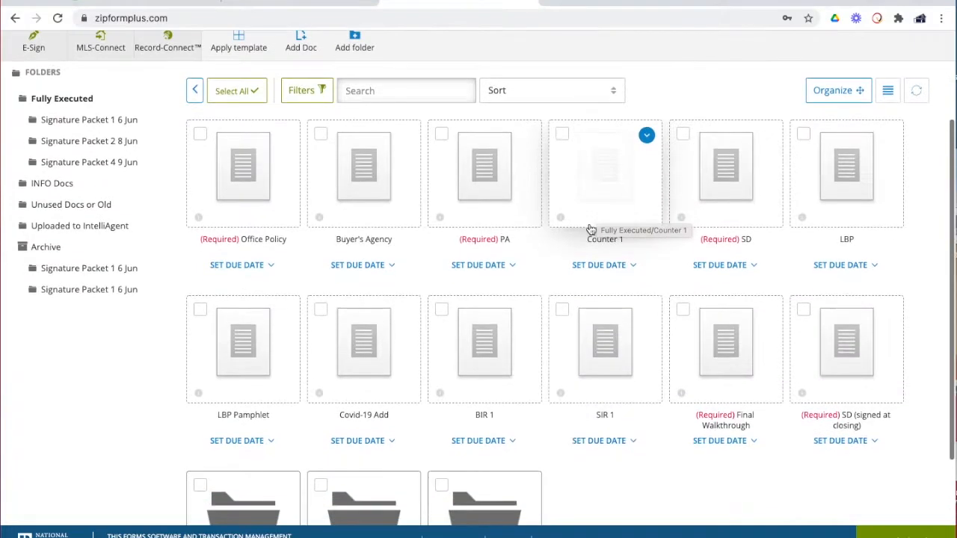
scroll(590, 230, up, 1)
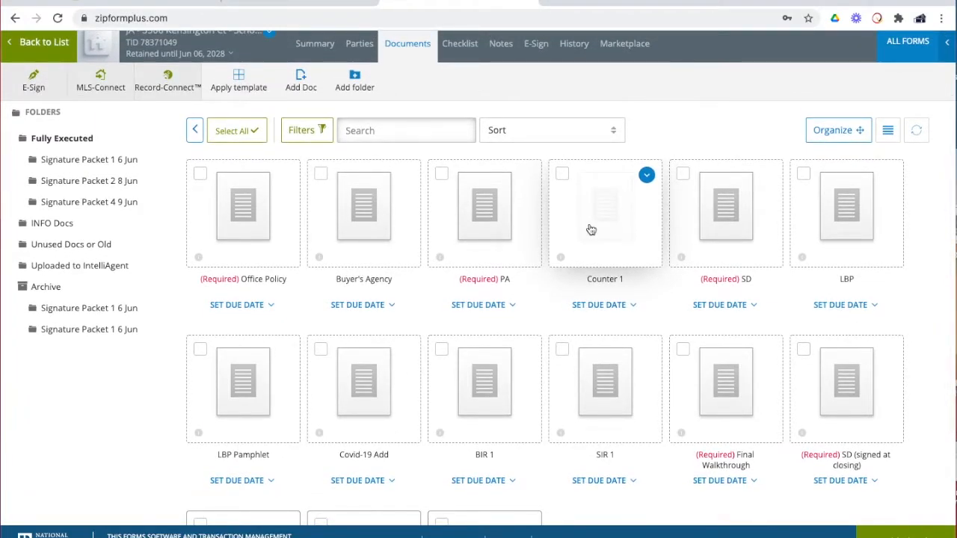
scroll(591, 229, down, 3)
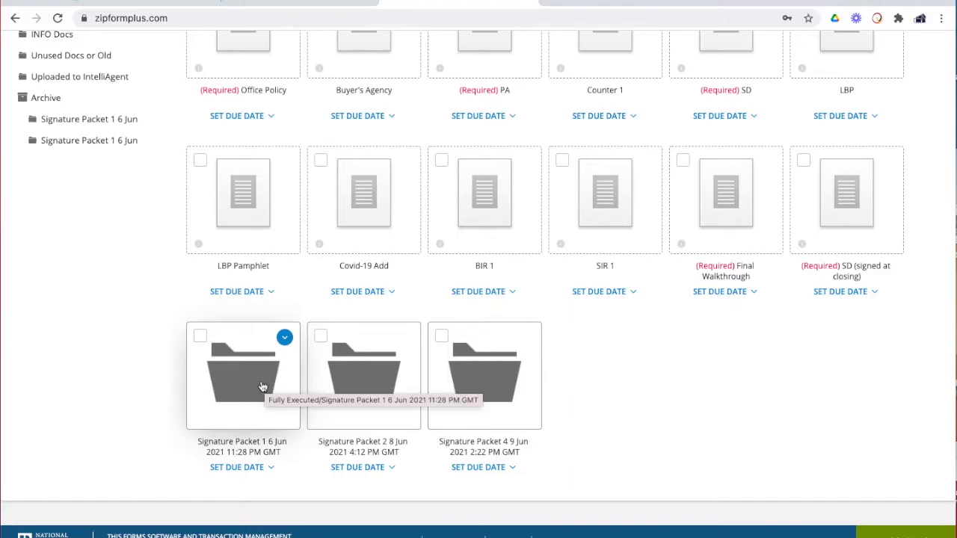
scroll(433, 335, up, 3)
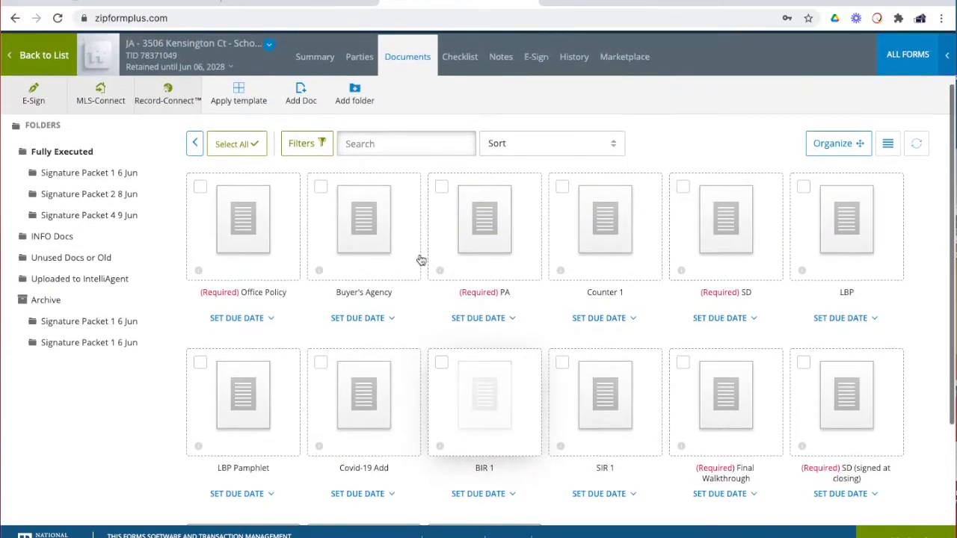
scroll(342, 212, down, 2)
click(278, 381)
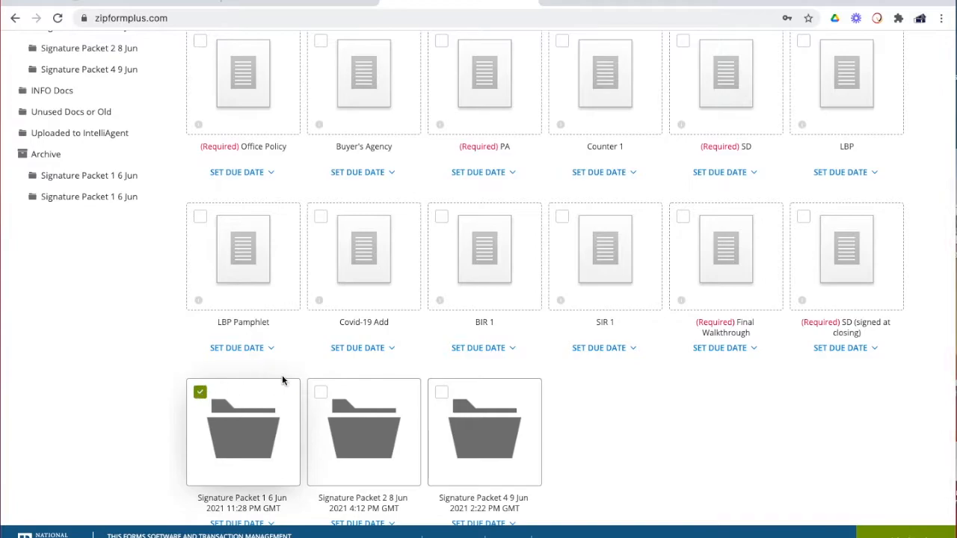
click(321, 392)
click(441, 393)
scroll(456, 331, up, 2)
scroll(456, 331, up, 2)
click(402, 181)
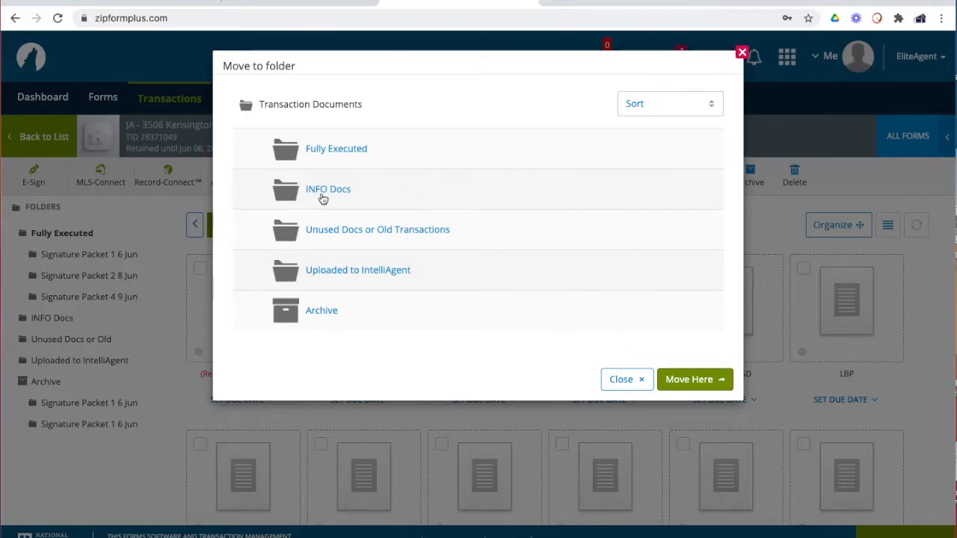
click(688, 383)
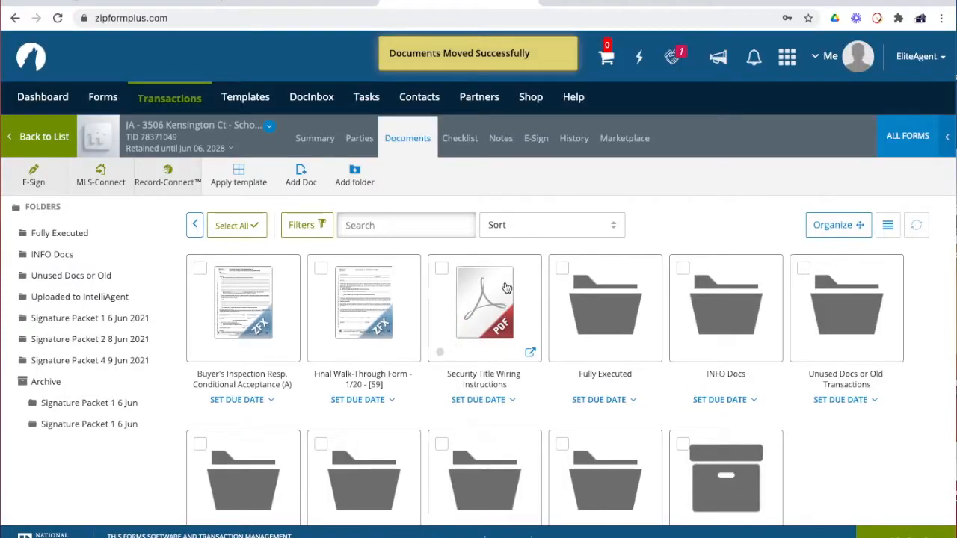
scroll(507, 288, down, 3)
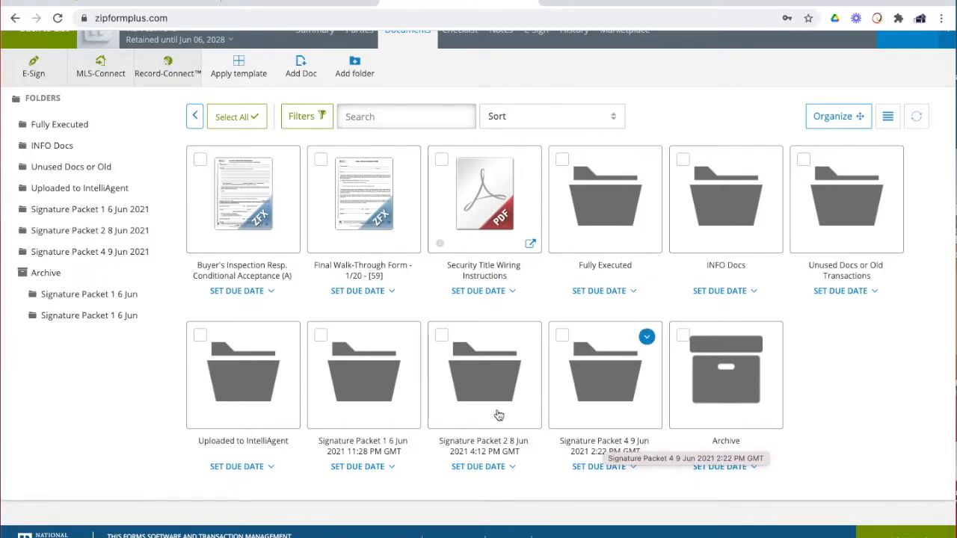
In Signature Packet 1, review the Fathom Office Policy for Buyers and the Seller's Residential Disclosure
click(352, 383)
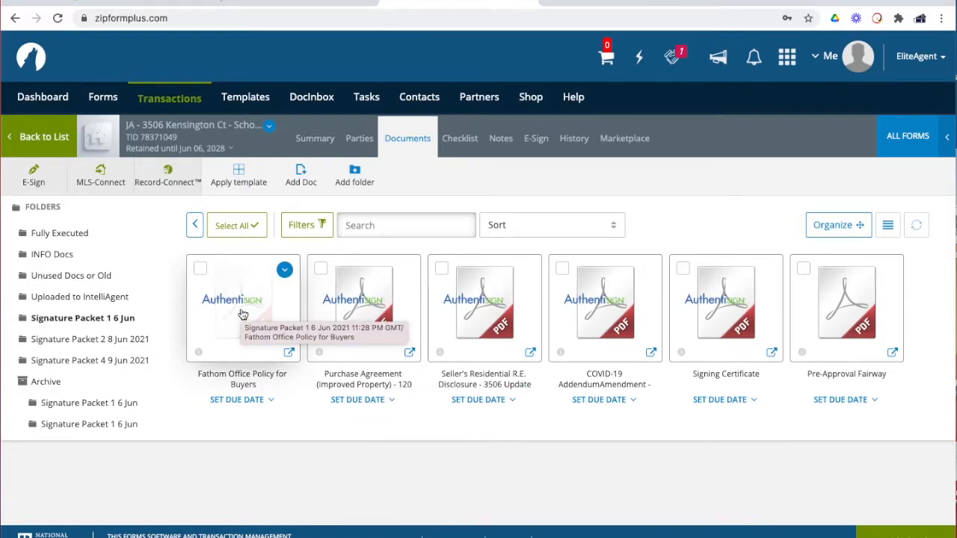
click(243, 314)
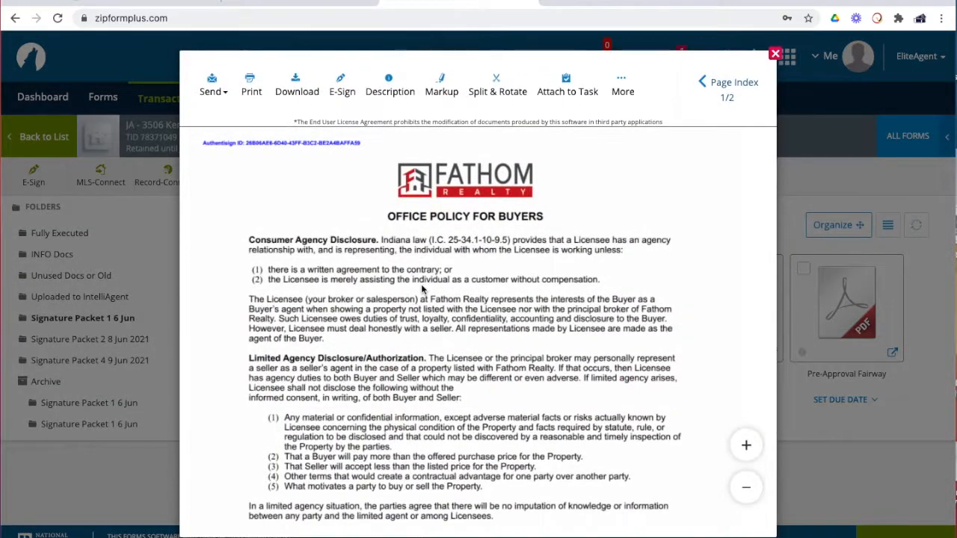
scroll(423, 289, down, 15)
click(776, 54)
click(475, 321)
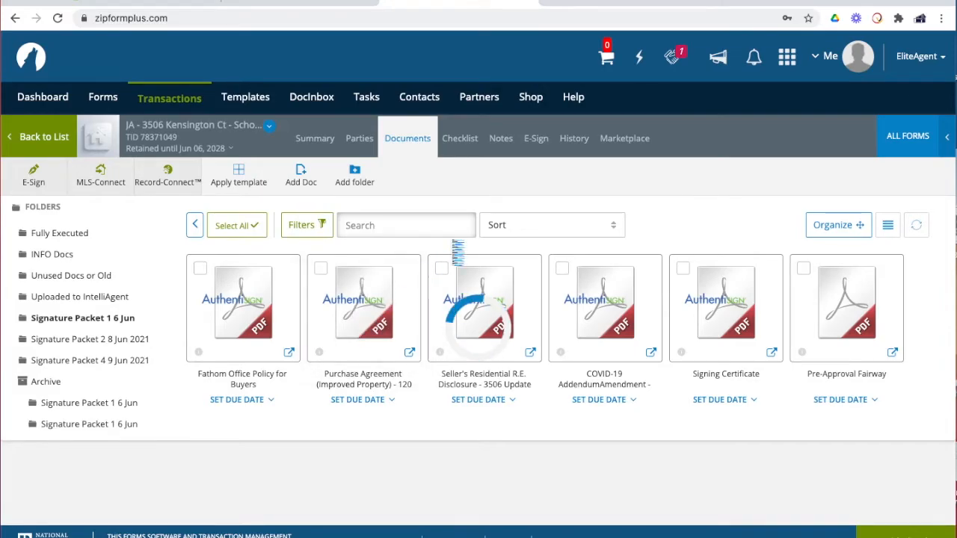
scroll(452, 246, down, 3)
scroll(453, 246, down, 20)
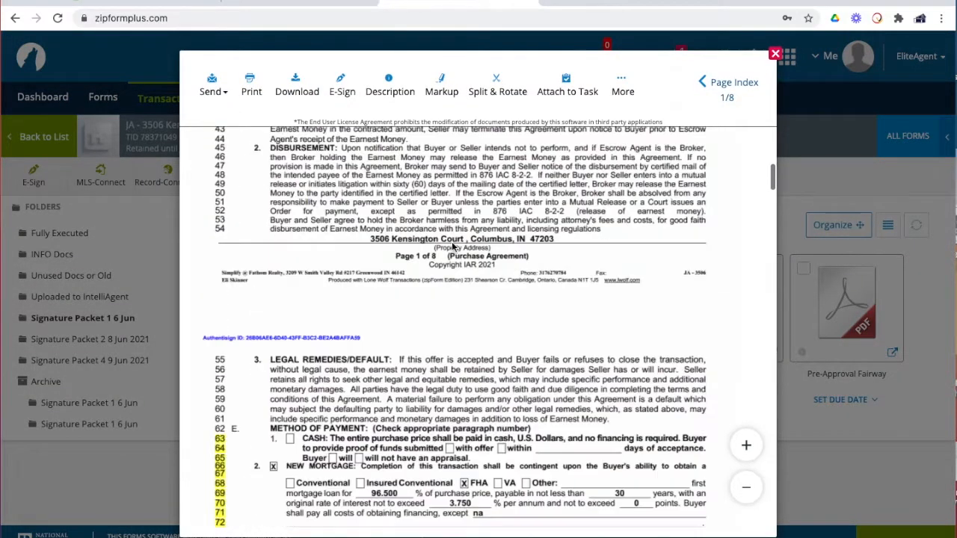
scroll(452, 247, up, 10)
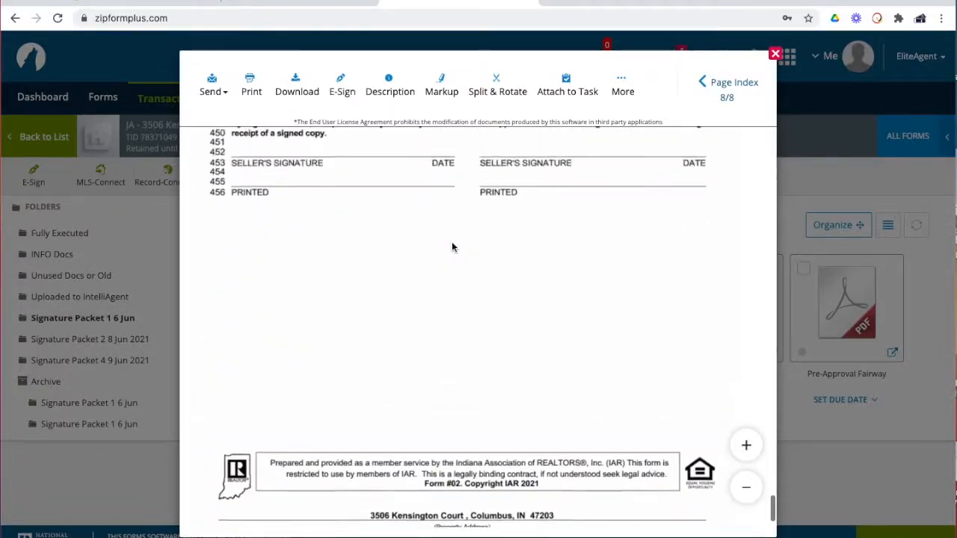
scroll(380, 395, down, 2)
click(776, 54)
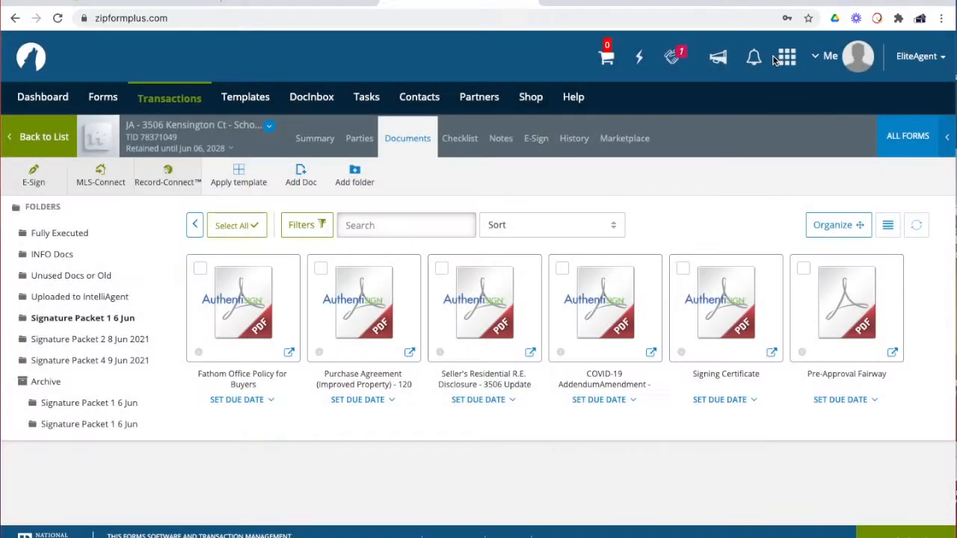
click(486, 303)
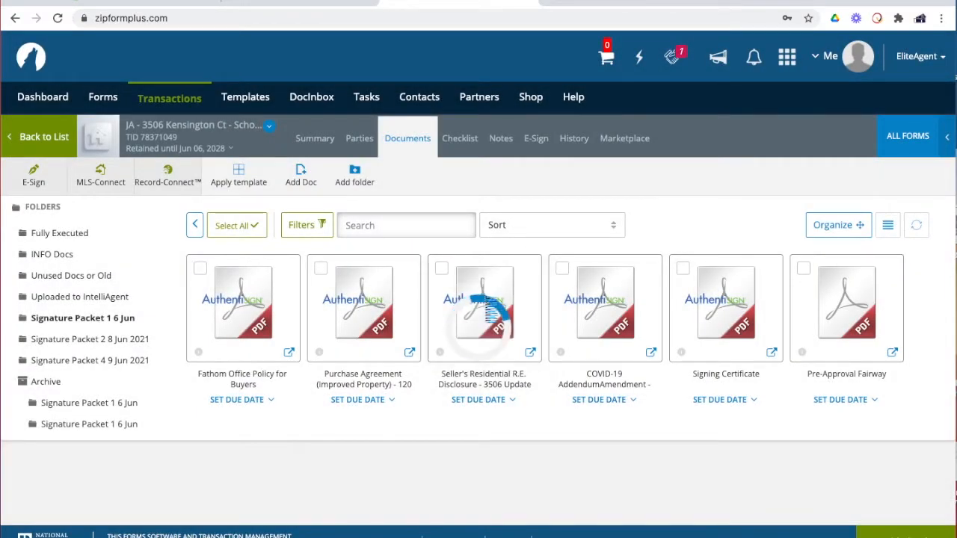
scroll(499, 273, down, 5)
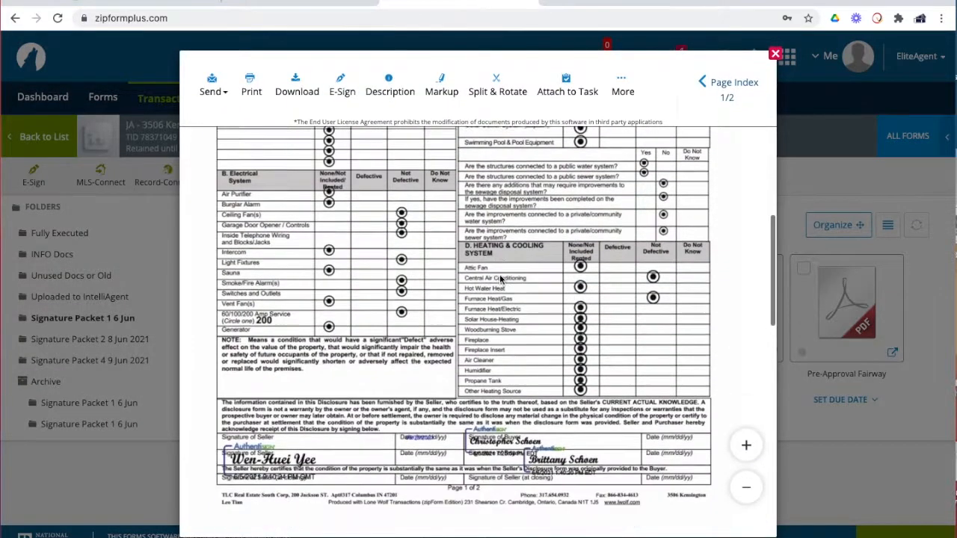
scroll(499, 280, down, 1)
scroll(516, 352, down, 10)
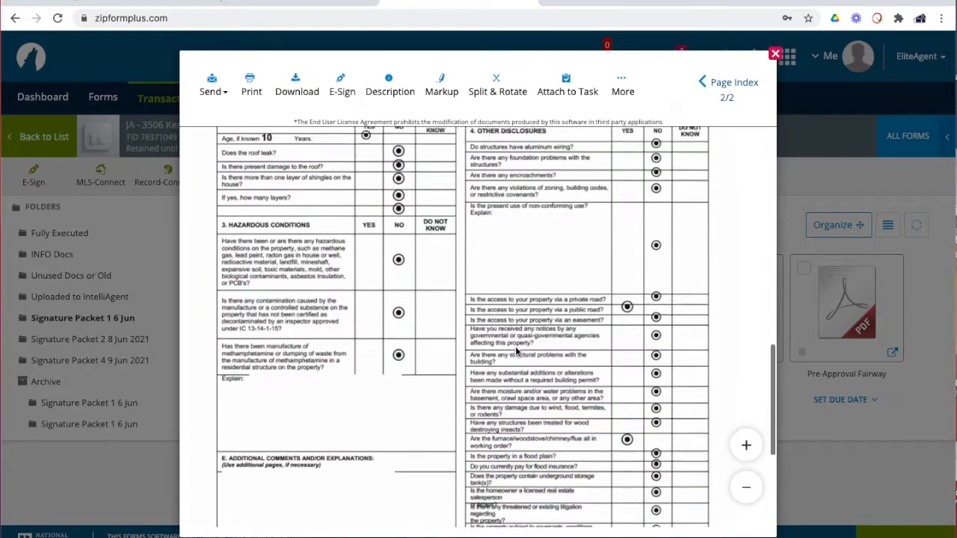
click(775, 54)
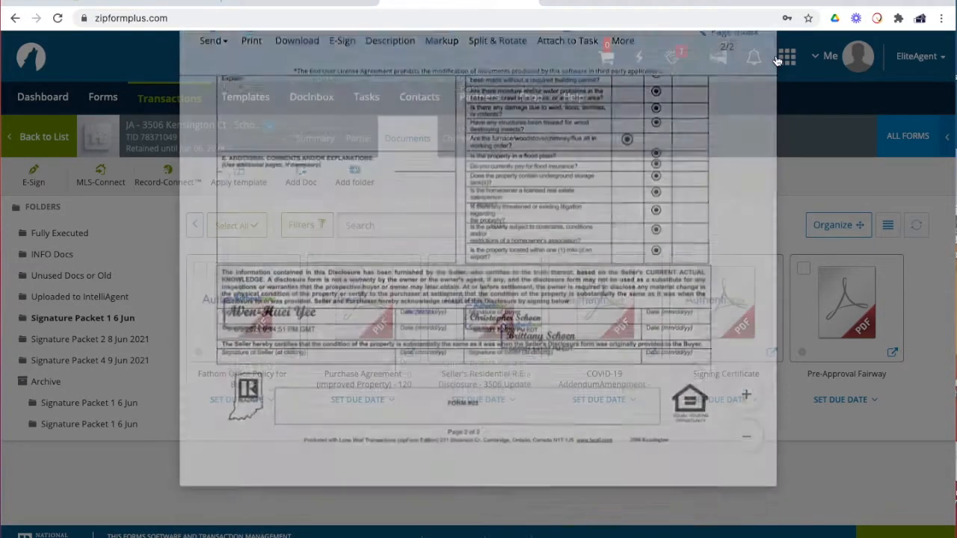
Review the COVID-19 addendum, the Signing Certificate and the Pre-Approval Fairway letter
click(607, 312)
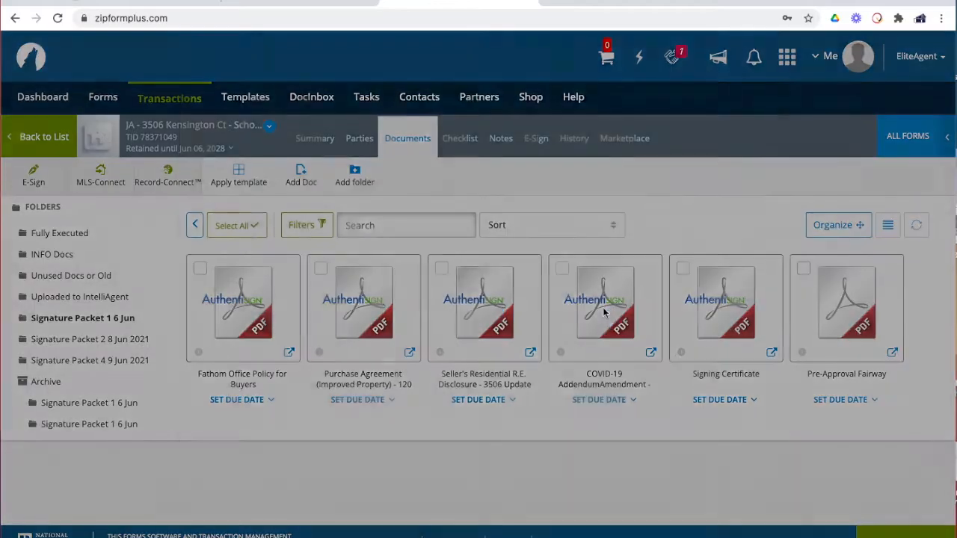
scroll(577, 296, down, 8)
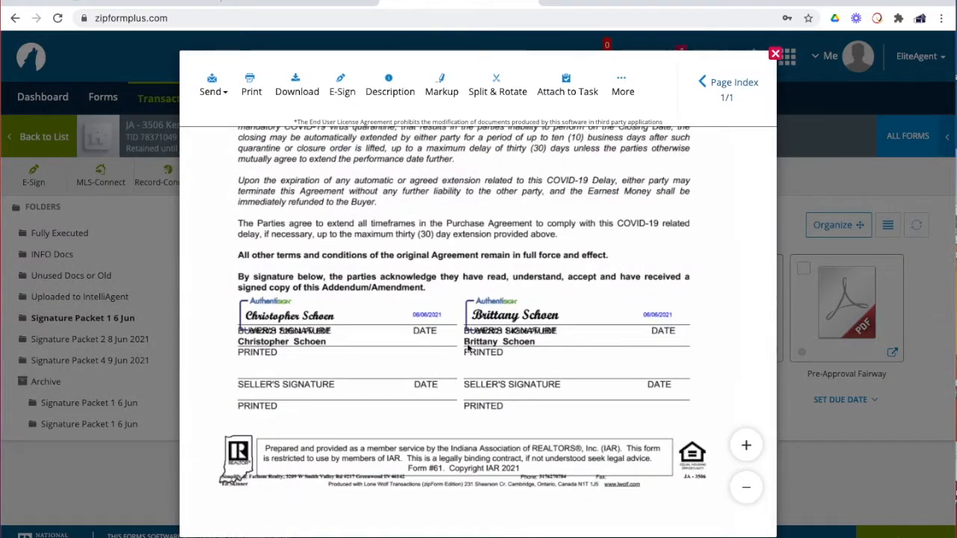
click(776, 57)
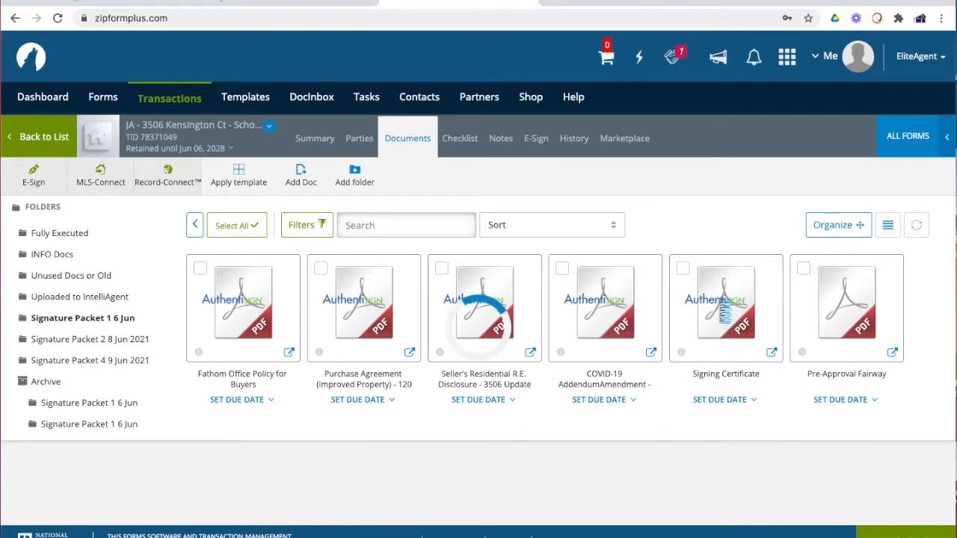
click(724, 310)
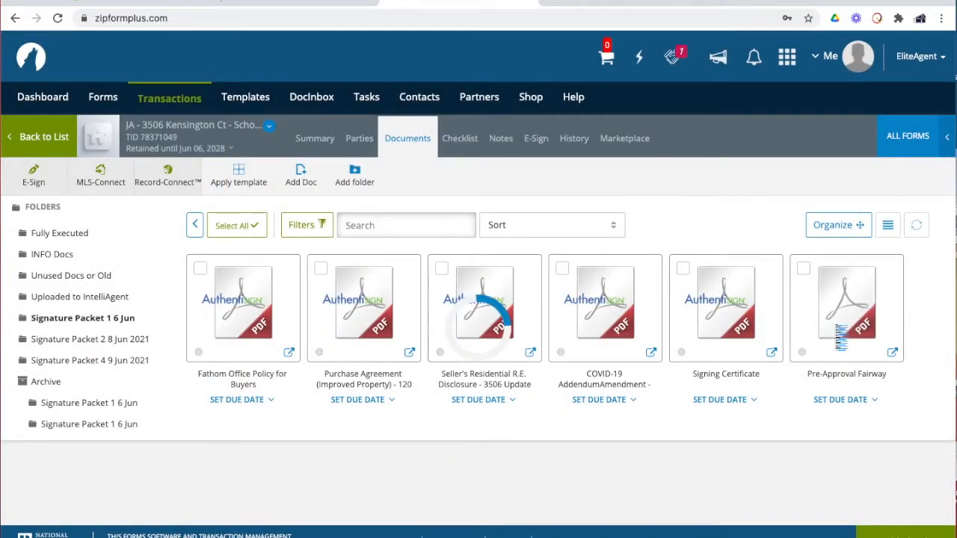
click(836, 332)
scroll(592, 355, down, 5)
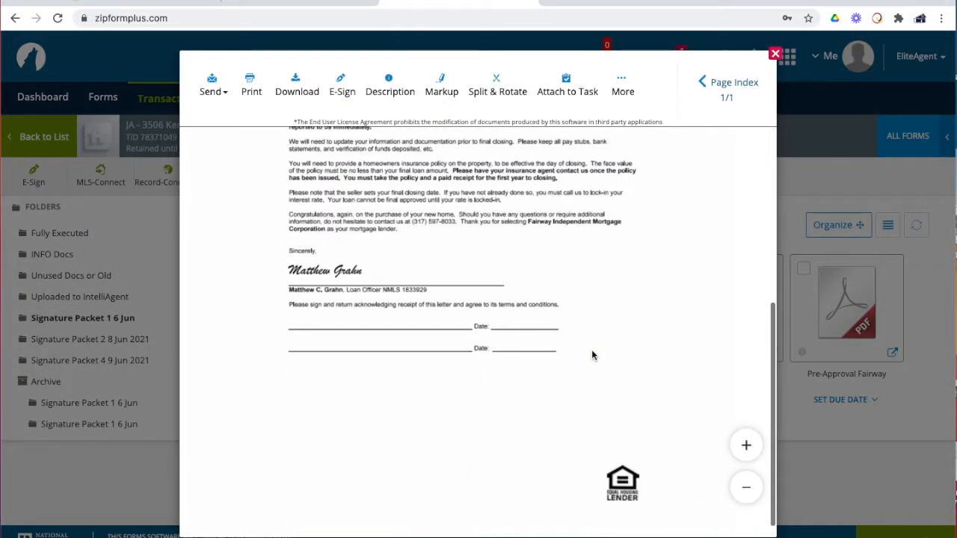
scroll(593, 355, up, 5)
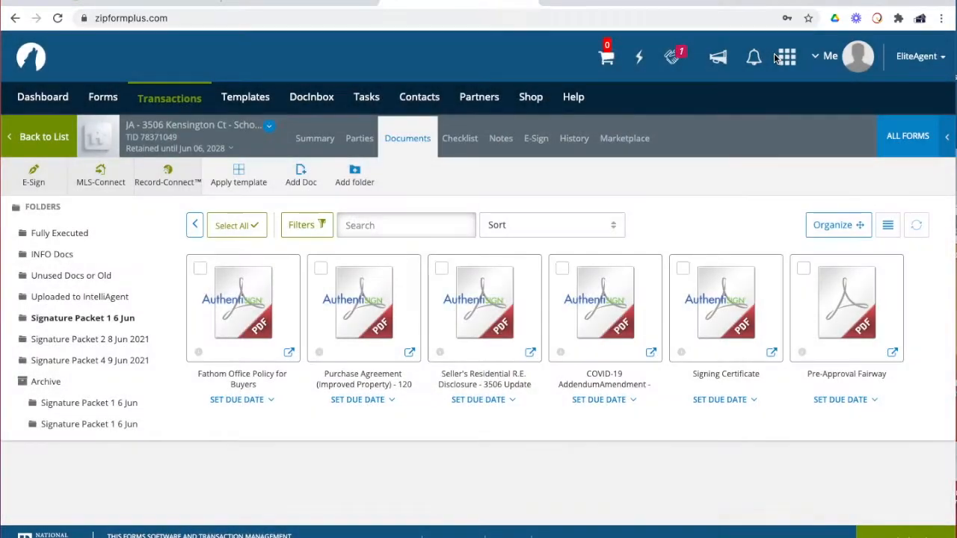
click(775, 53)
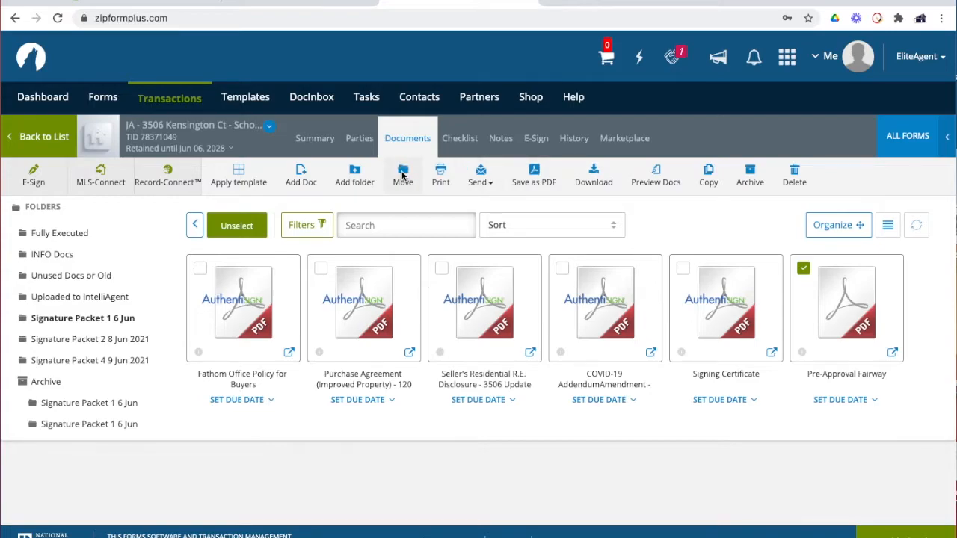
Move the Pre-Approval Fairway letter into the INFO Docs folder
click(402, 175)
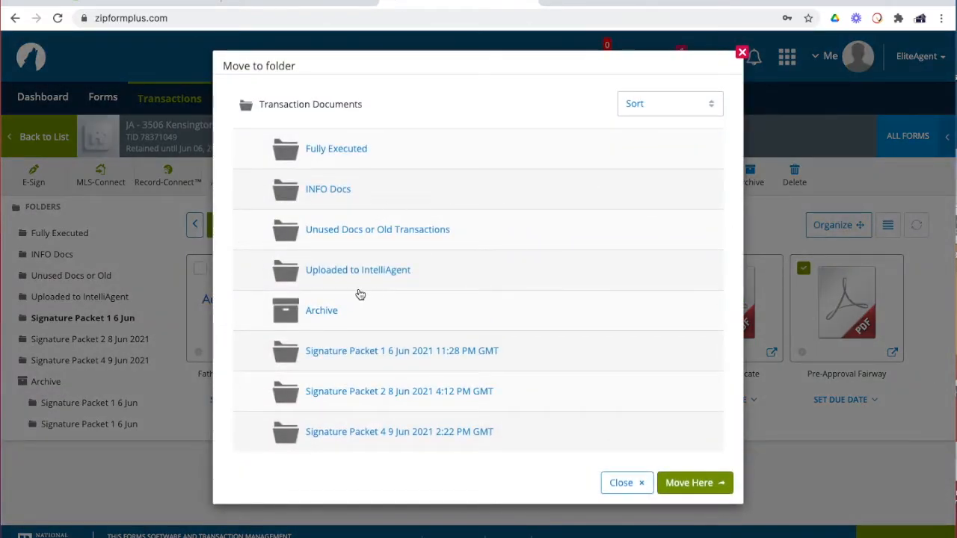
click(329, 190)
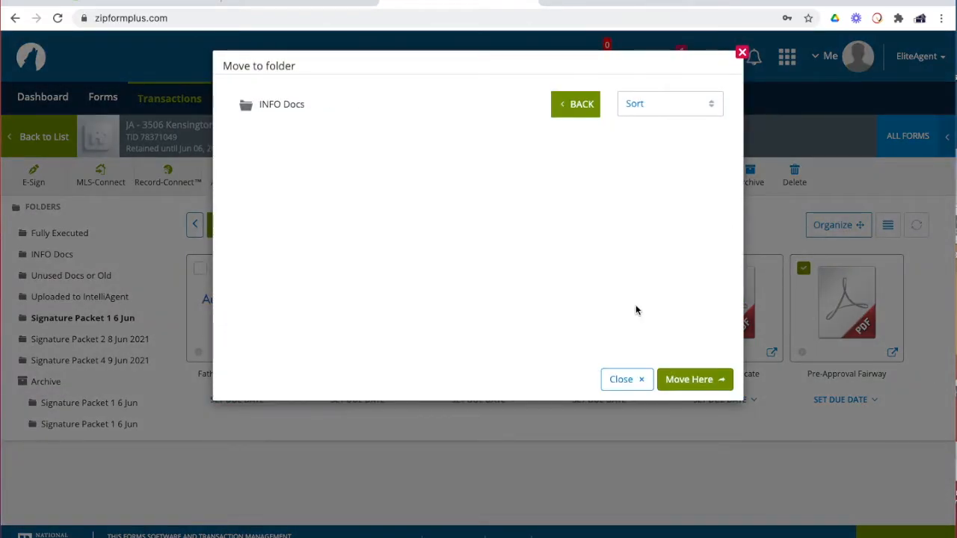
click(703, 379)
scroll(709, 277, down, 2)
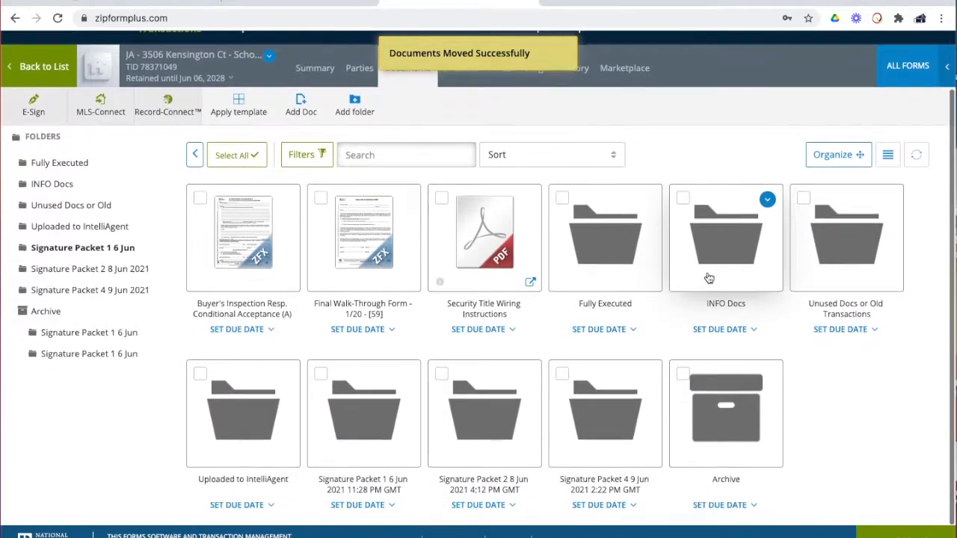
In INFO Docs > PreApproval, check the first Fairway copy and move it to Archive
click(713, 264)
scroll(671, 304, down, 1)
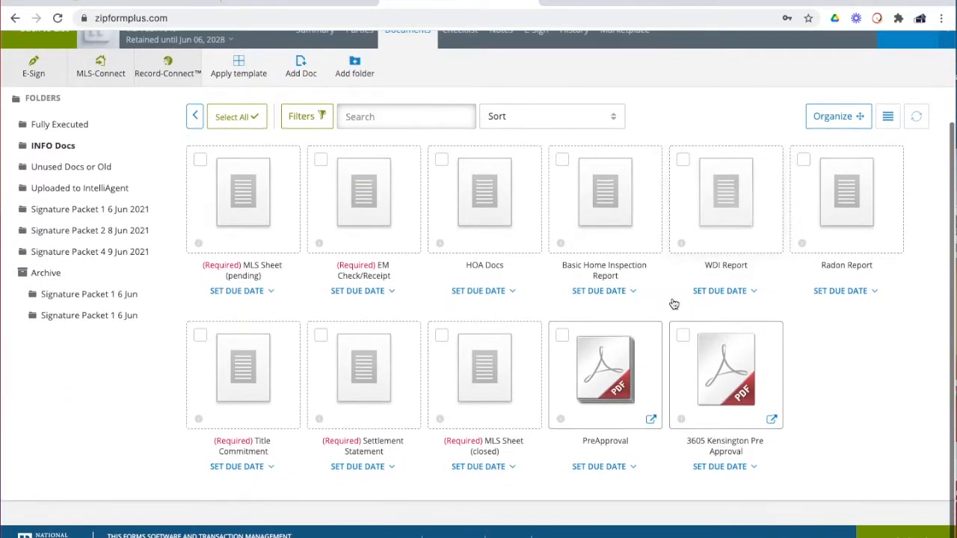
click(607, 398)
click(267, 306)
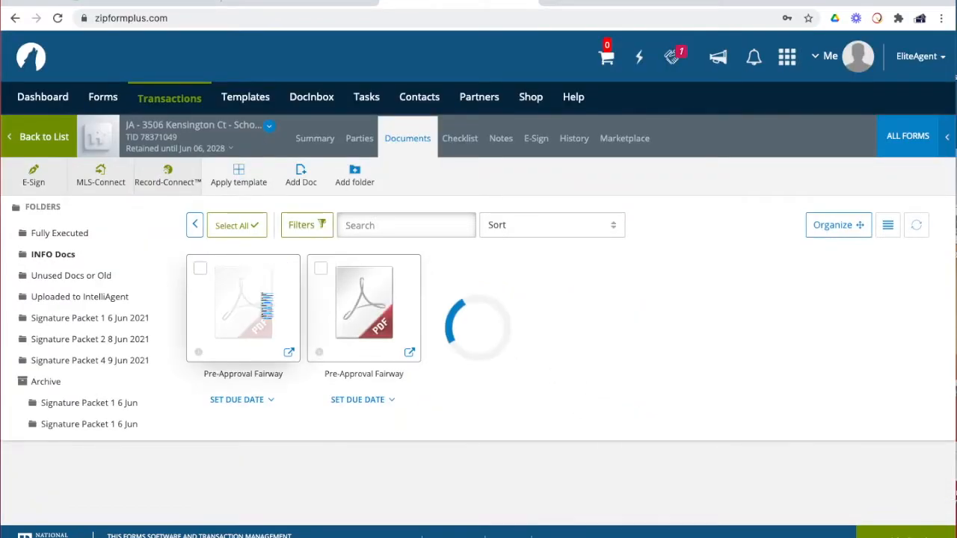
scroll(576, 294, down, 5)
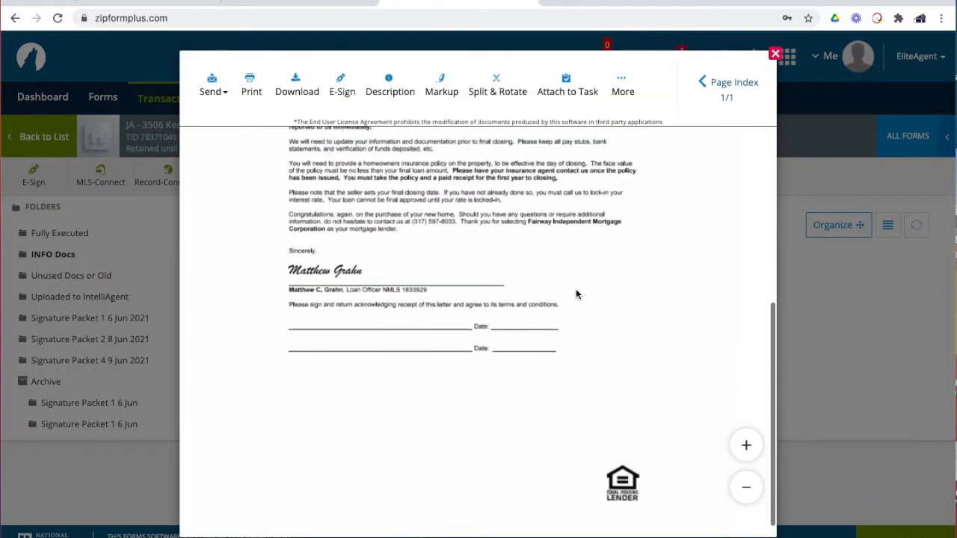
scroll(650, 142, up, 2)
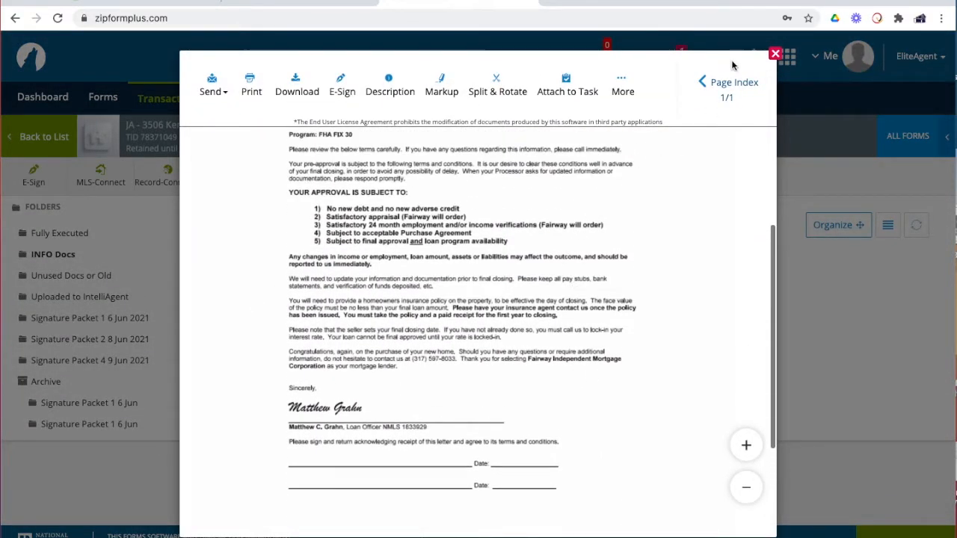
scroll(666, 149, up, 2)
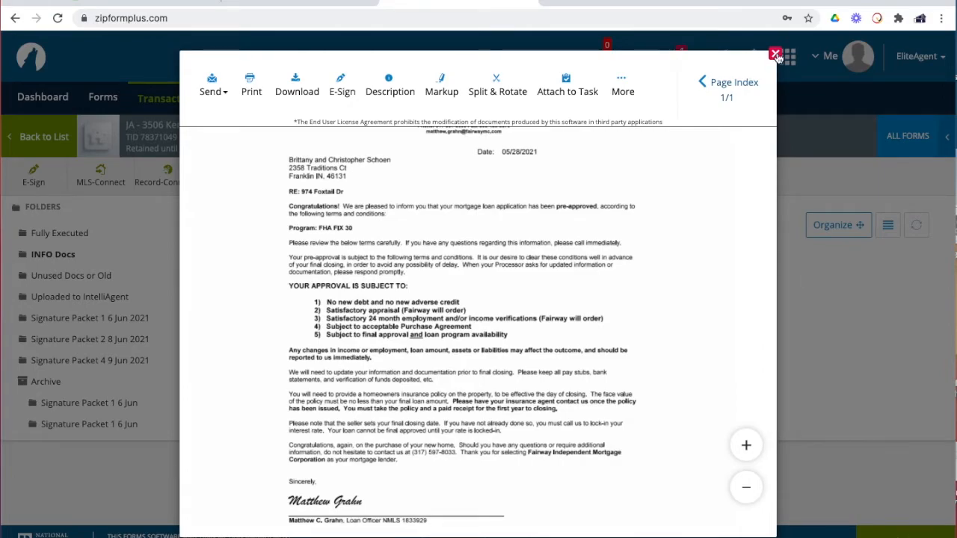
click(777, 55)
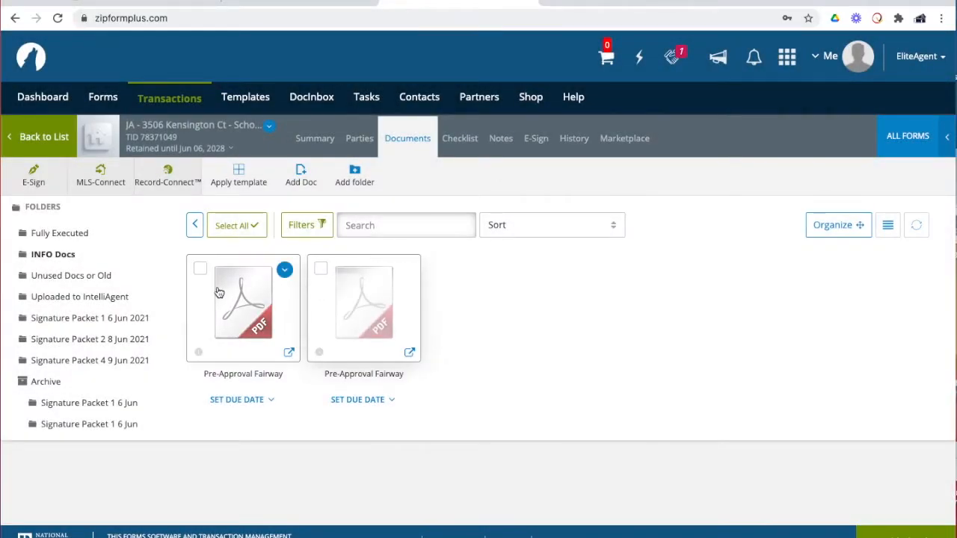
click(199, 269)
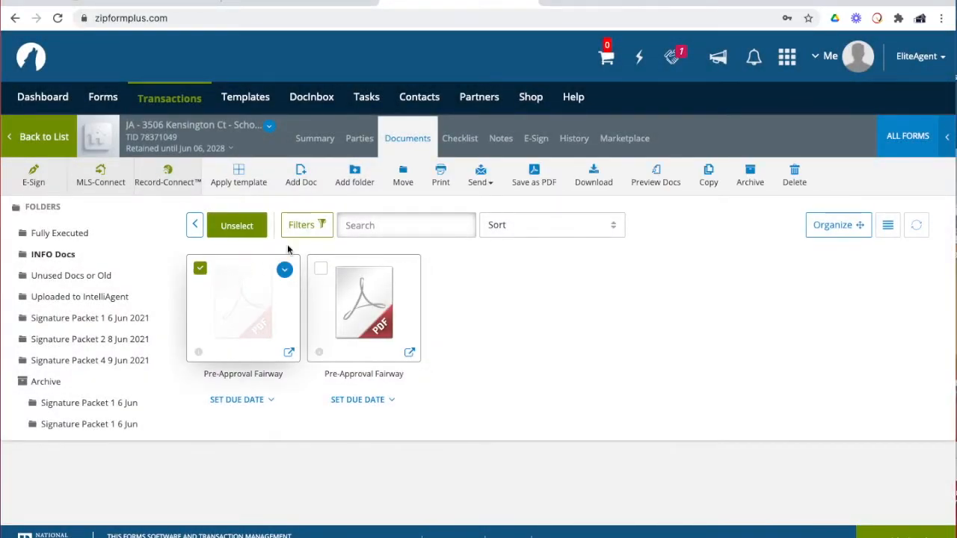
click(403, 181)
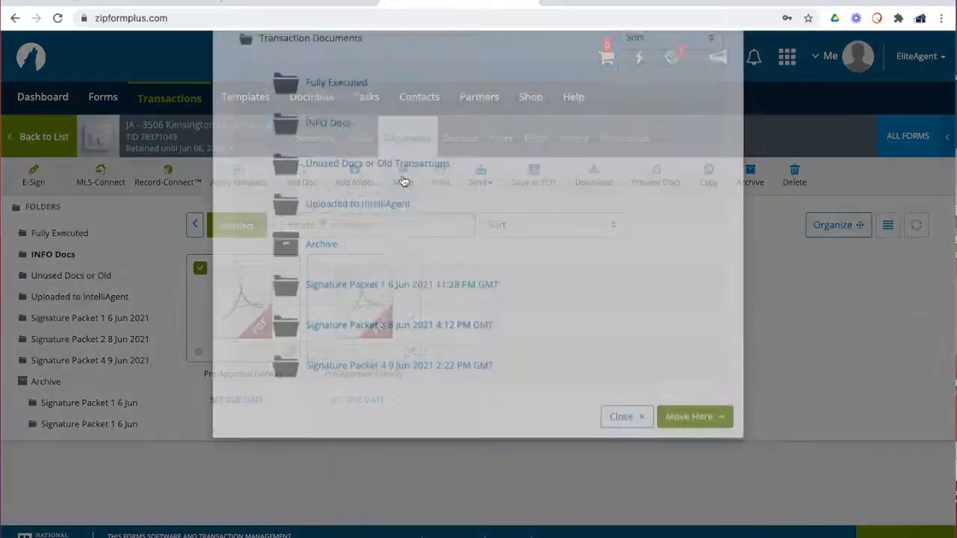
click(306, 314)
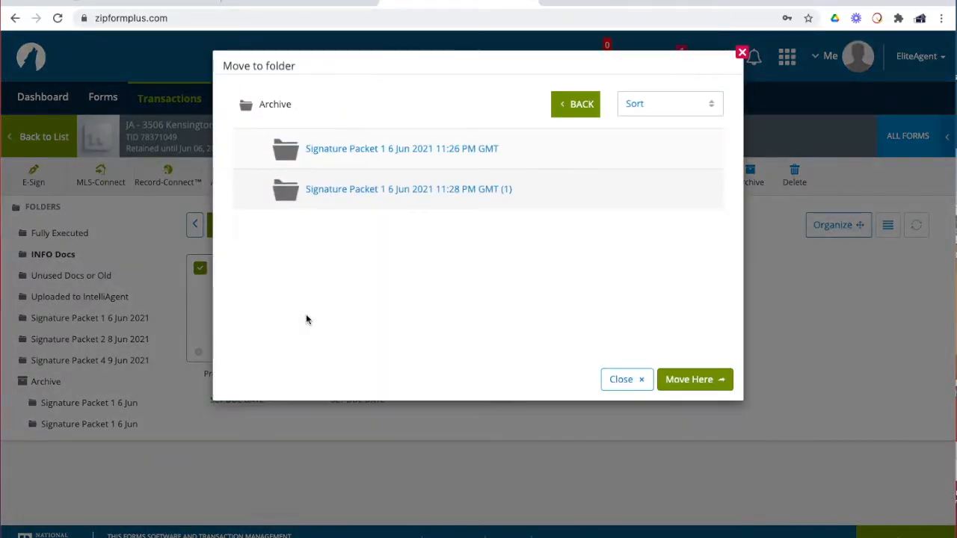
click(709, 381)
scroll(590, 392, down, 2)
scroll(590, 392, down, 1)
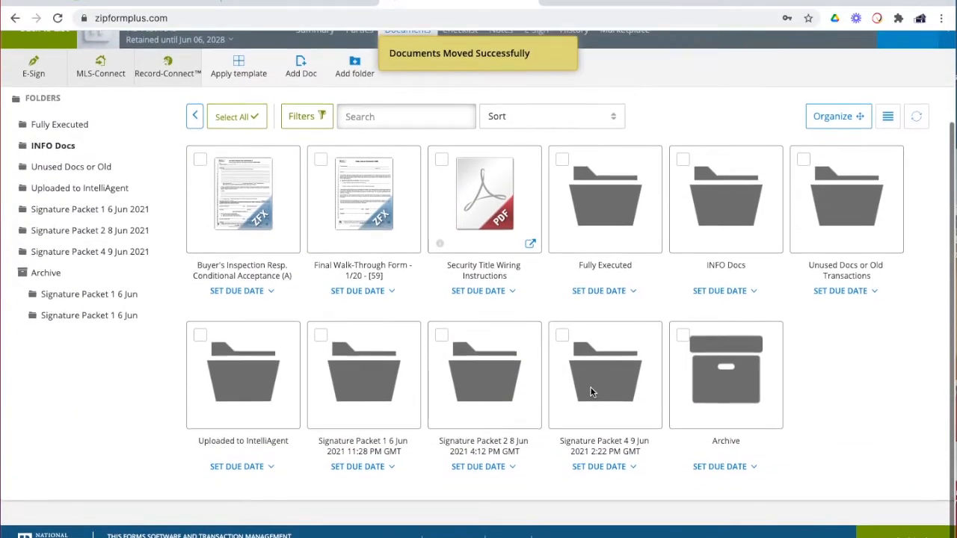
In INFO Docs, preview the PreApproval letter and try archiving it directly
double_click(683, 204)
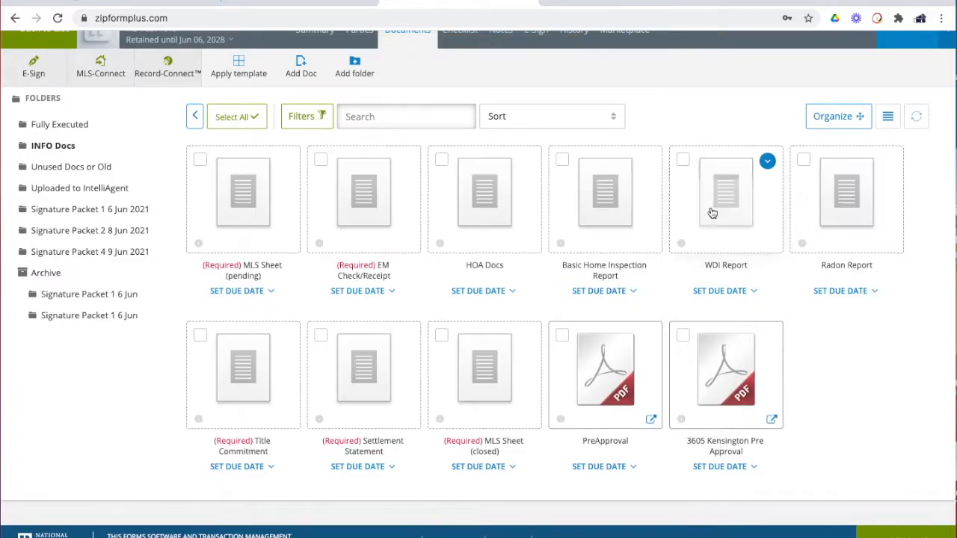
click(615, 345)
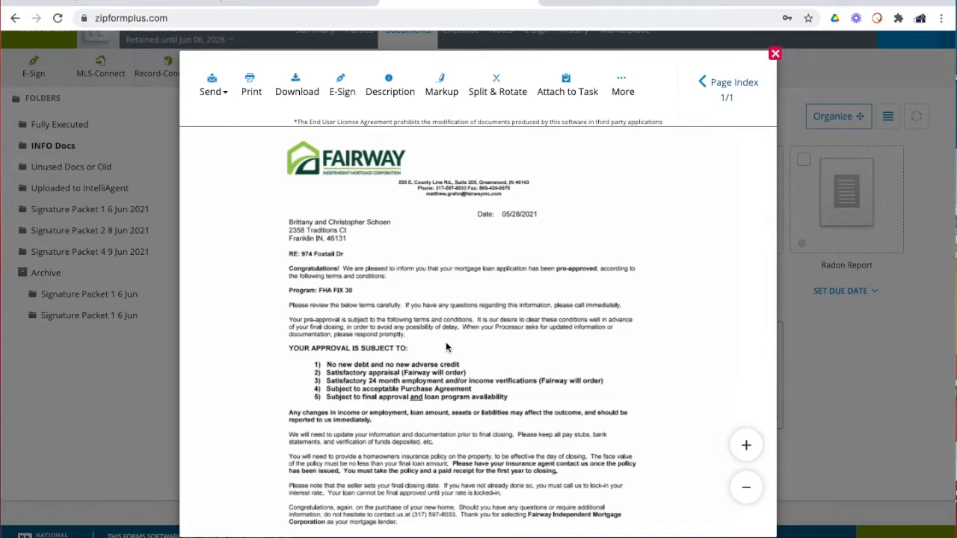
scroll(446, 342, down, 1)
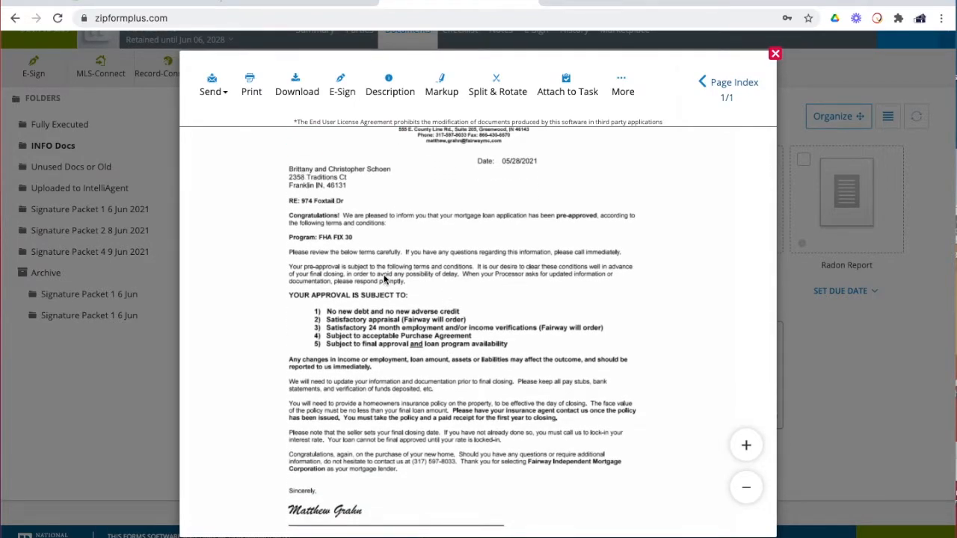
scroll(407, 287, down, 2)
click(776, 54)
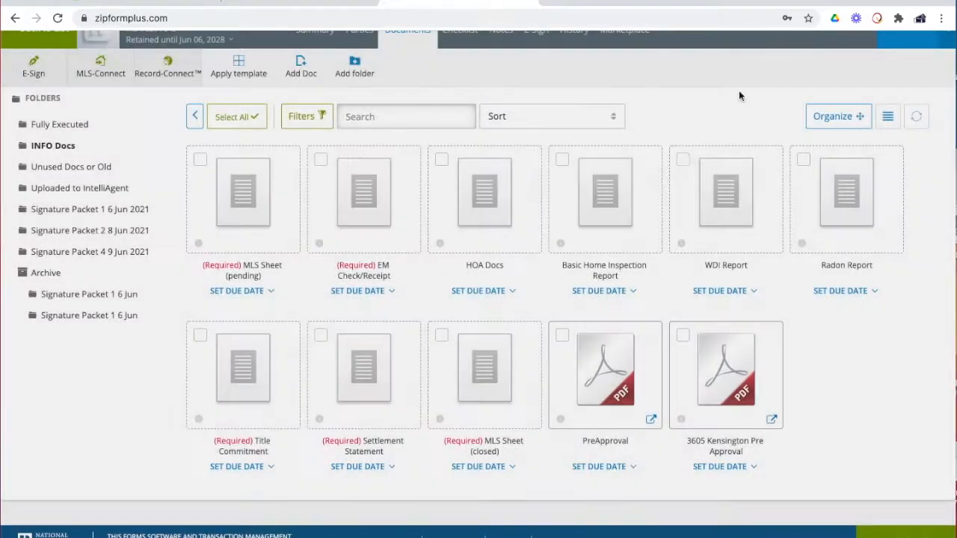
click(562, 337)
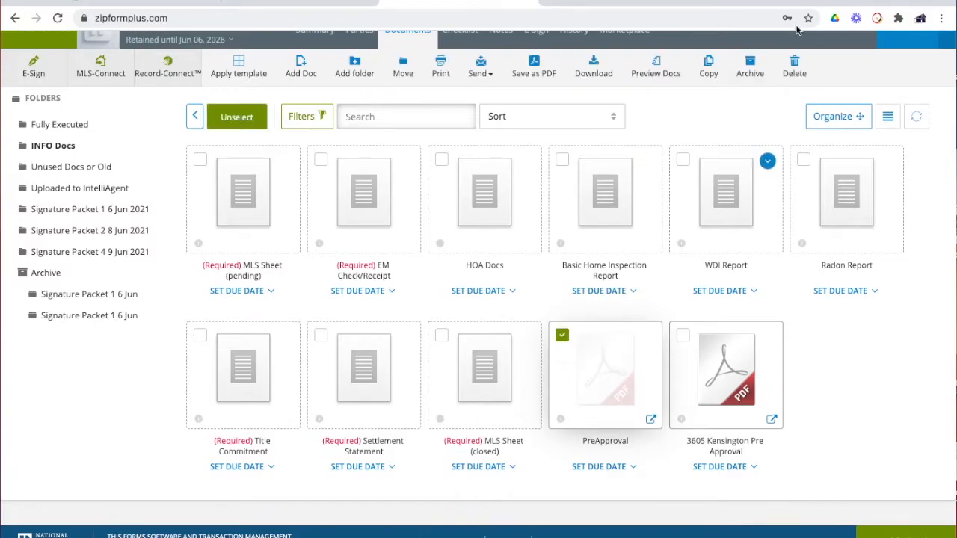
click(751, 67)
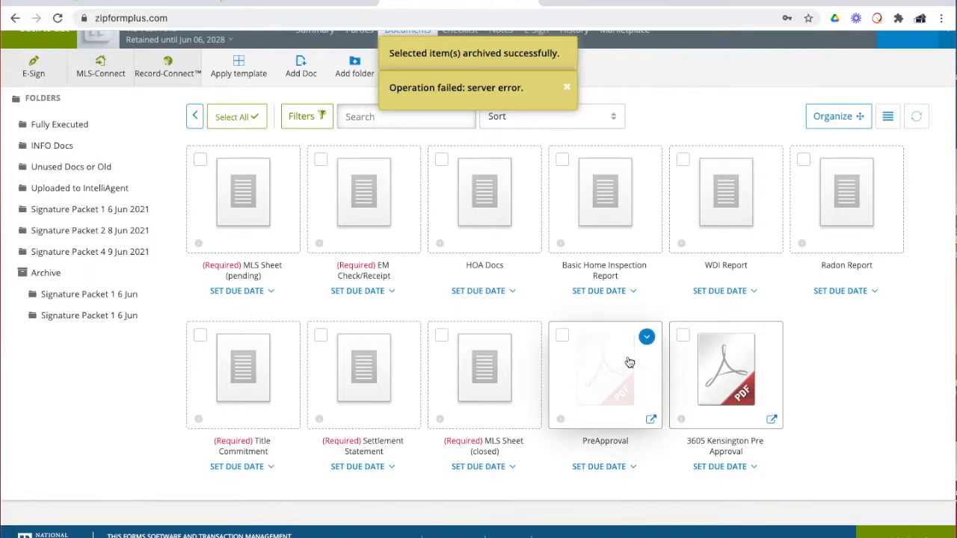
Move the PreApproval document into the Archive folder and go back to INFO Docs
mouse_move(710, 364)
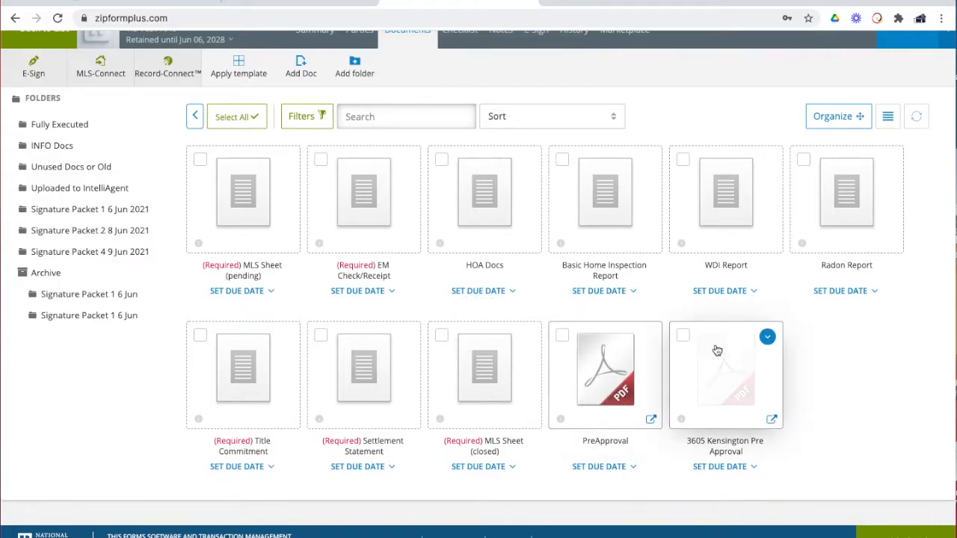
click(562, 336)
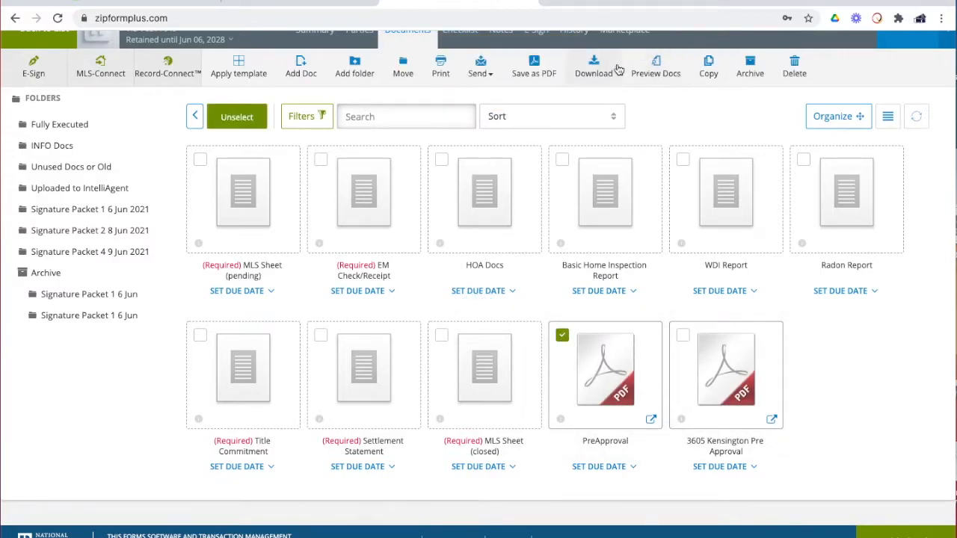
click(403, 65)
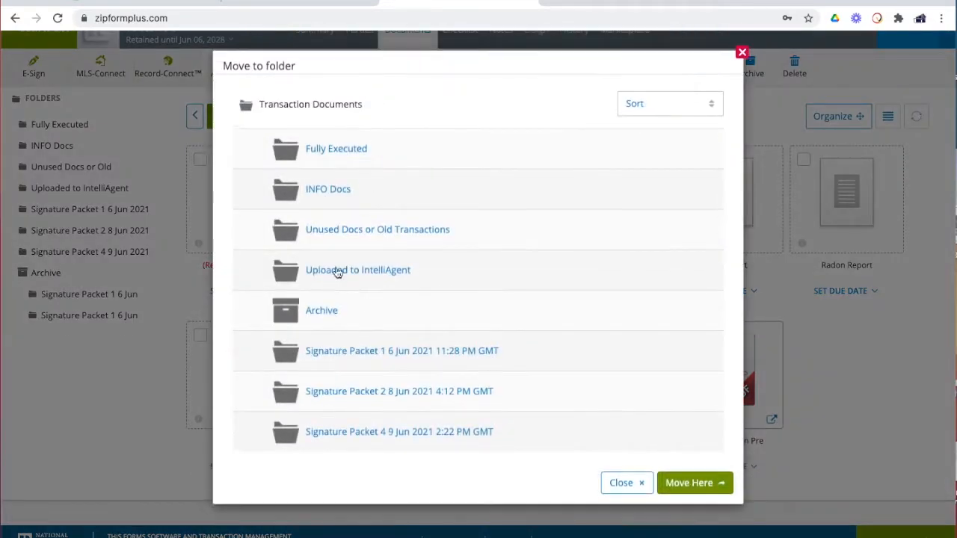
click(309, 322)
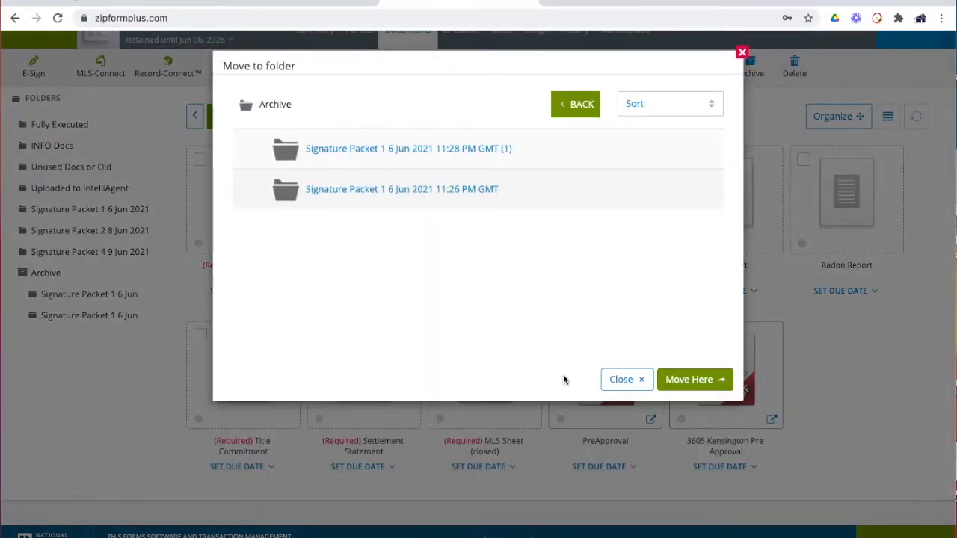
click(702, 383)
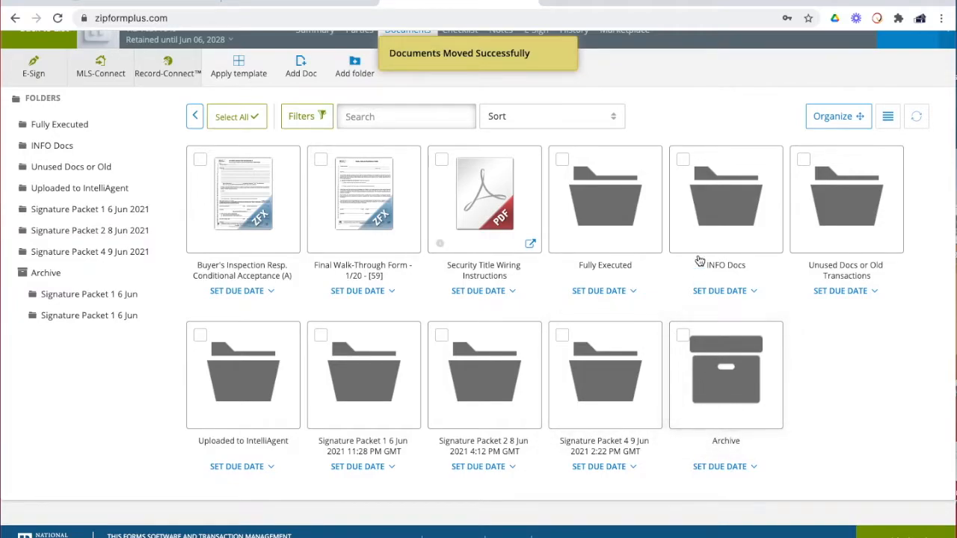
click(722, 224)
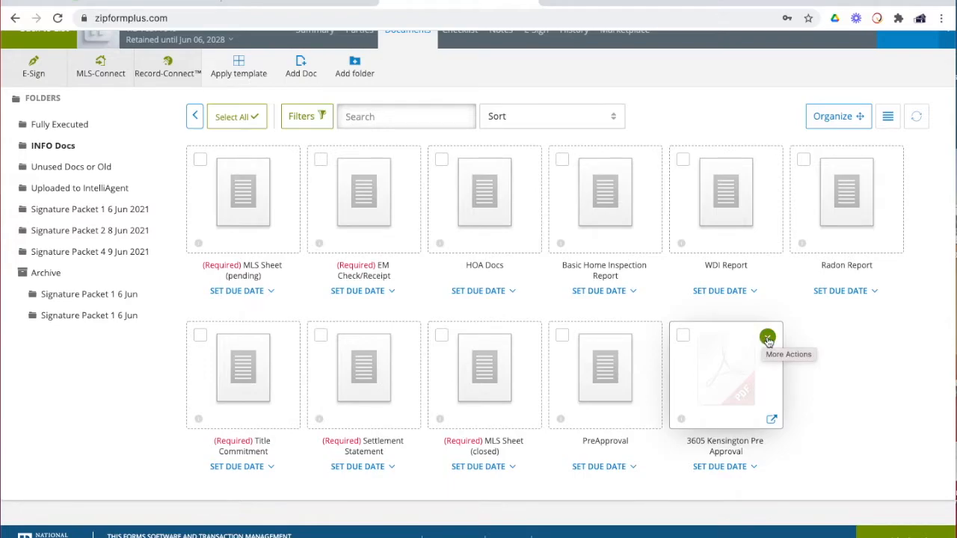
click(768, 339)
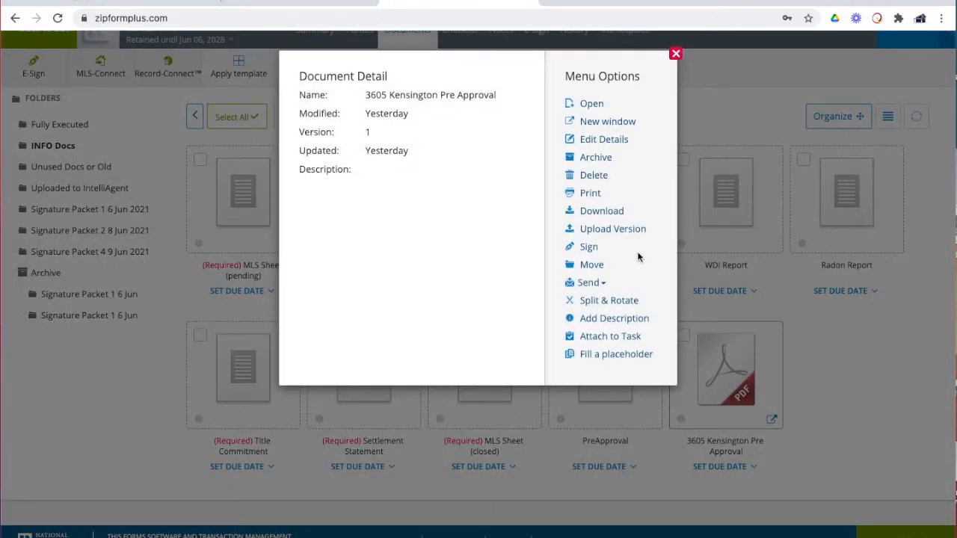
click(905, 362)
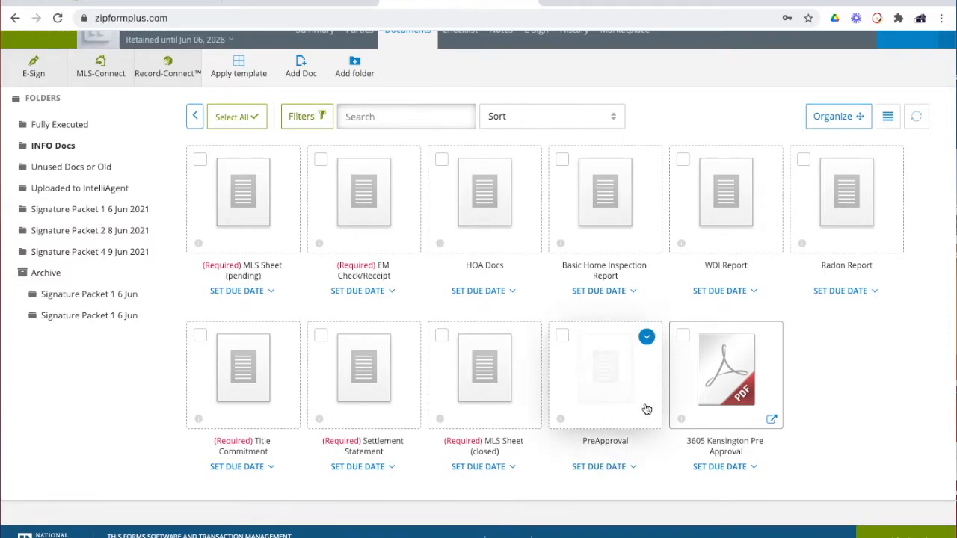
drag(716, 394, 611, 394)
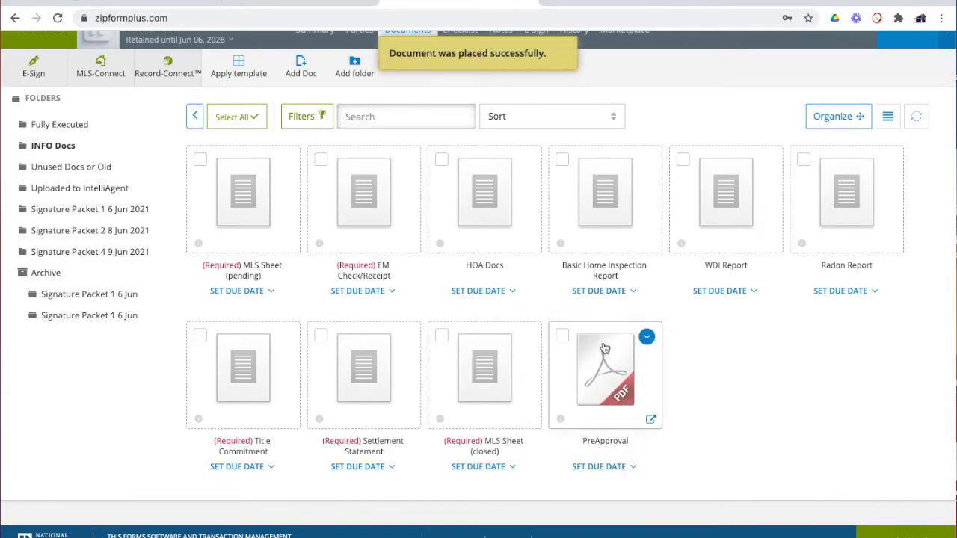
click(625, 383)
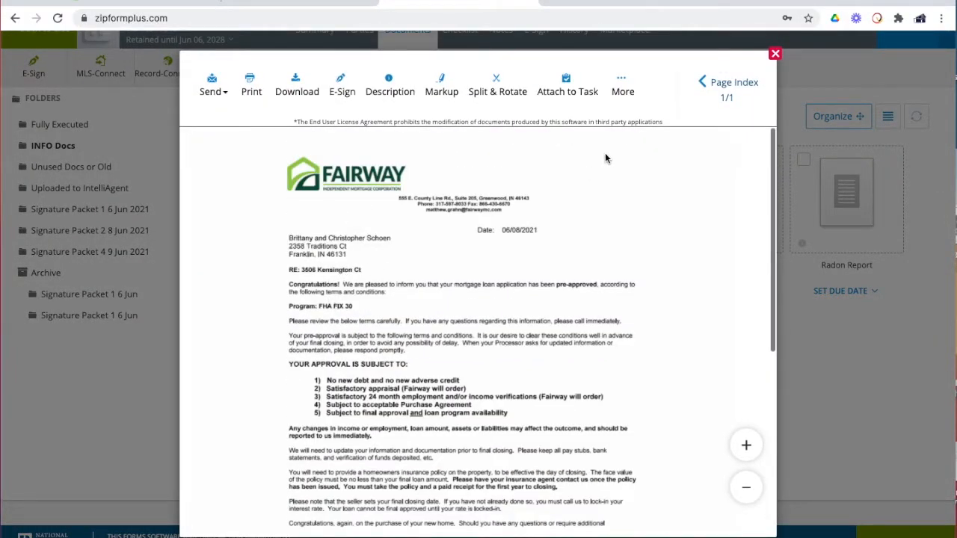
click(775, 55)
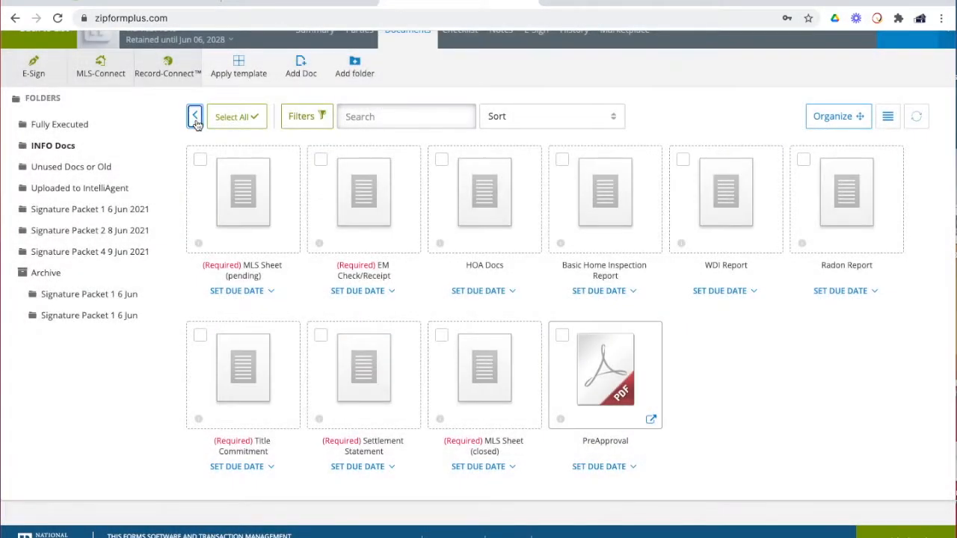
click(195, 118)
In Signature Packet 1, select the Fathom Office Policy for Buyers and the seller's disclosure, then move both to Fully Executed
click(366, 378)
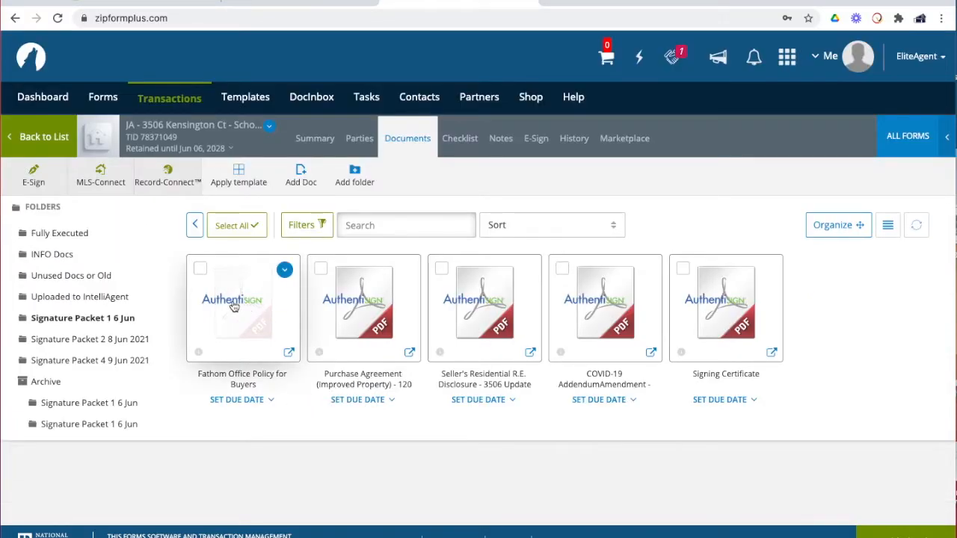
click(199, 269)
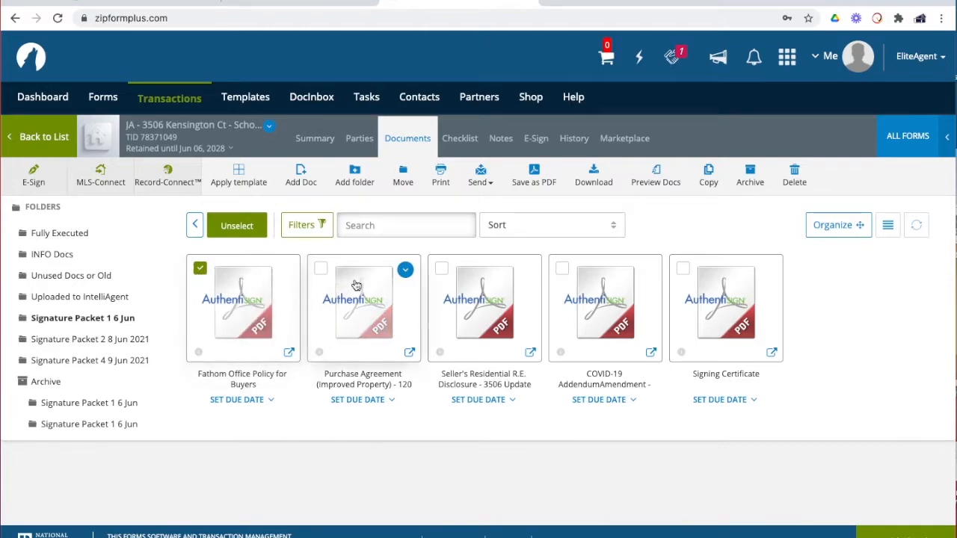
click(441, 270)
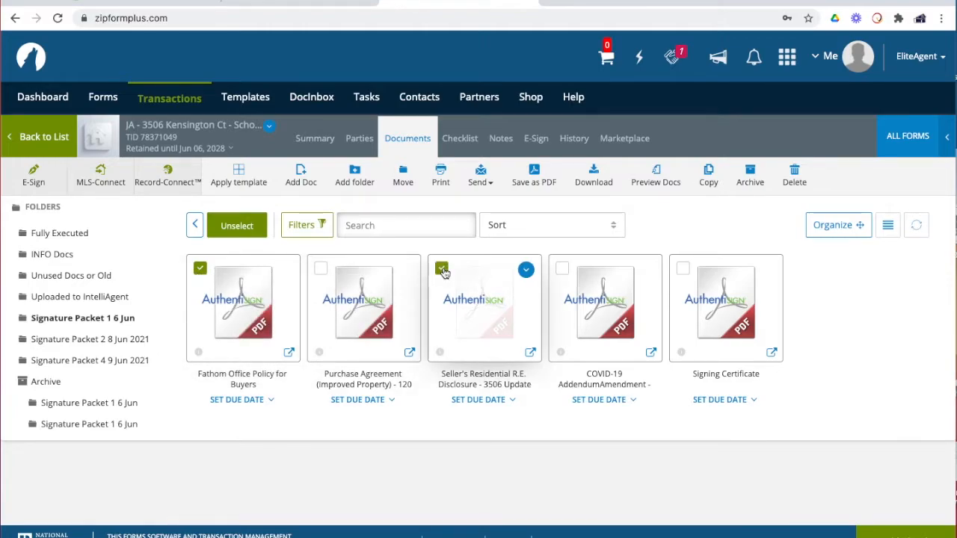
click(403, 174)
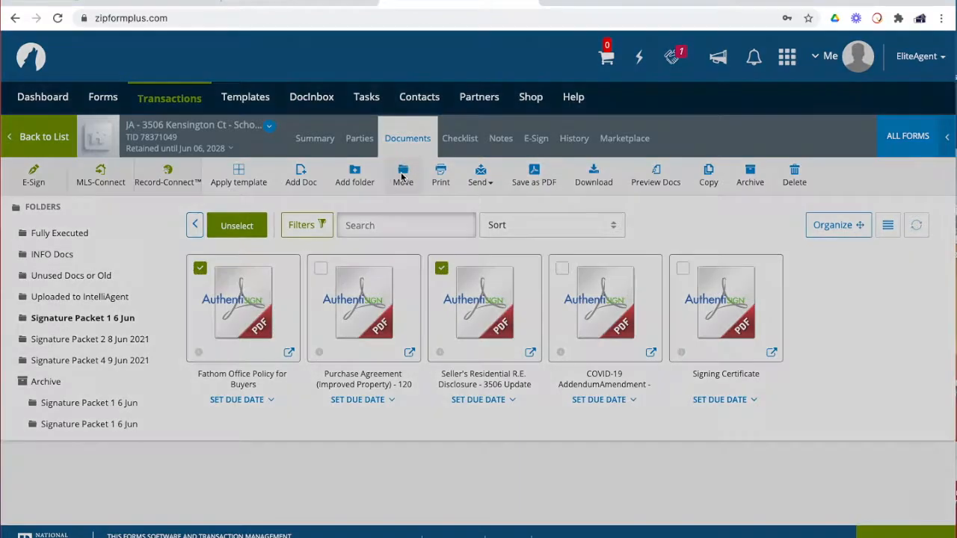
click(334, 149)
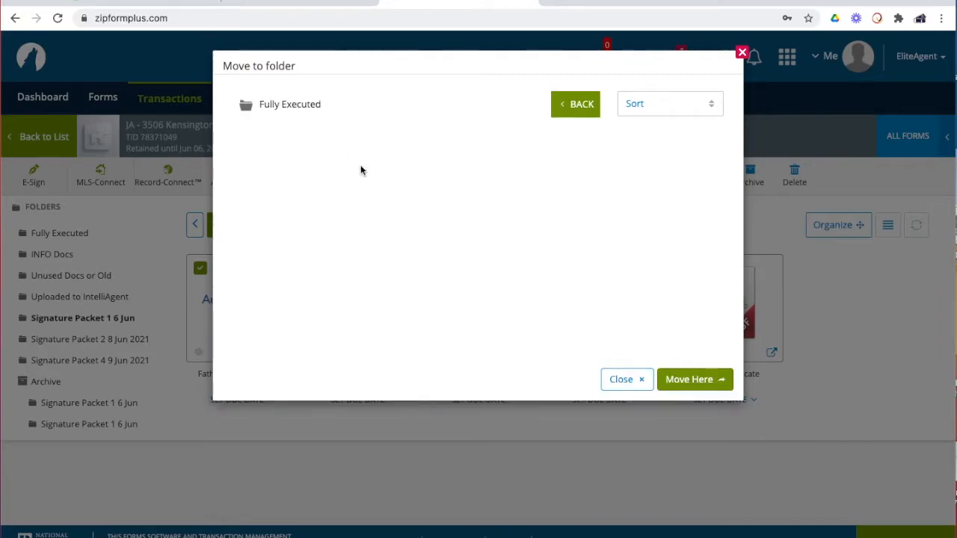
click(695, 378)
Reopen Signature Packet 1 to confirm three PDFs remain, then return to the top-level document list
scroll(678, 382, down, 2)
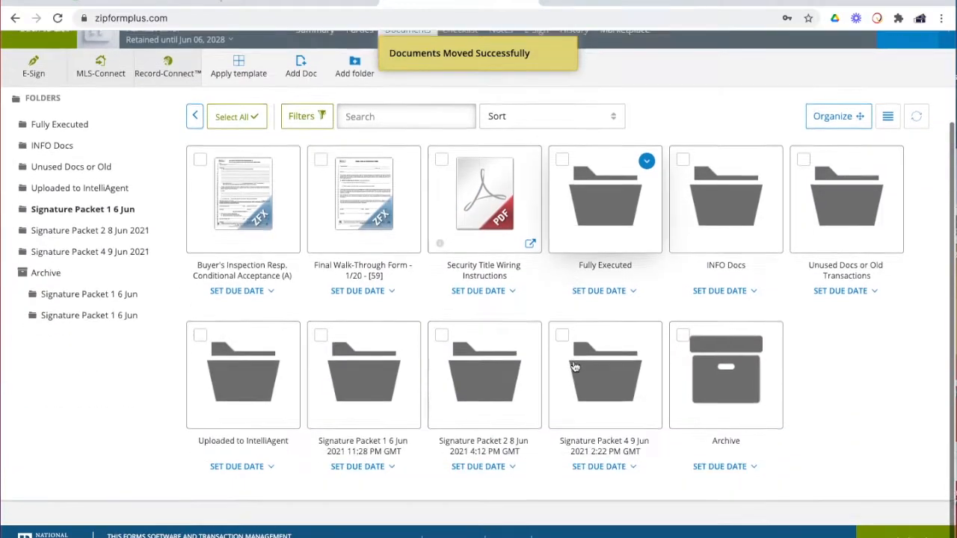
click(357, 402)
mouse_move(273, 332)
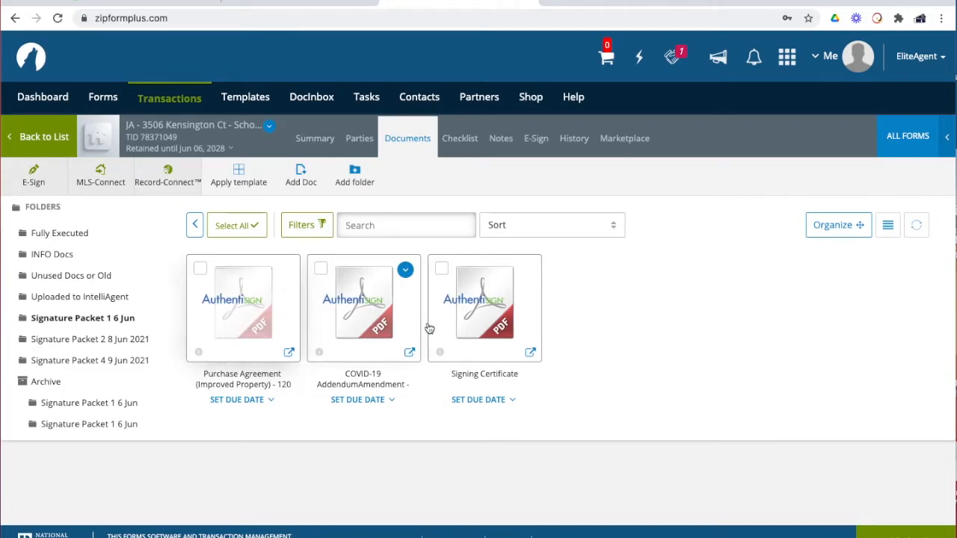
click(195, 226)
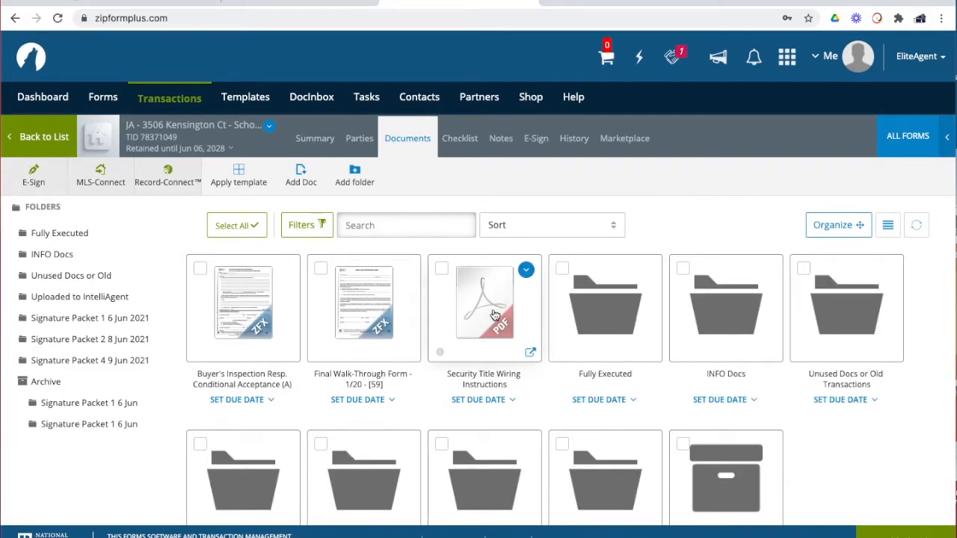
File Signature Packet 1 under Archive, then review Signature Packet 2's addendum to purchase agreement
scroll(484, 314, down, 3)
drag(367, 378, 729, 378)
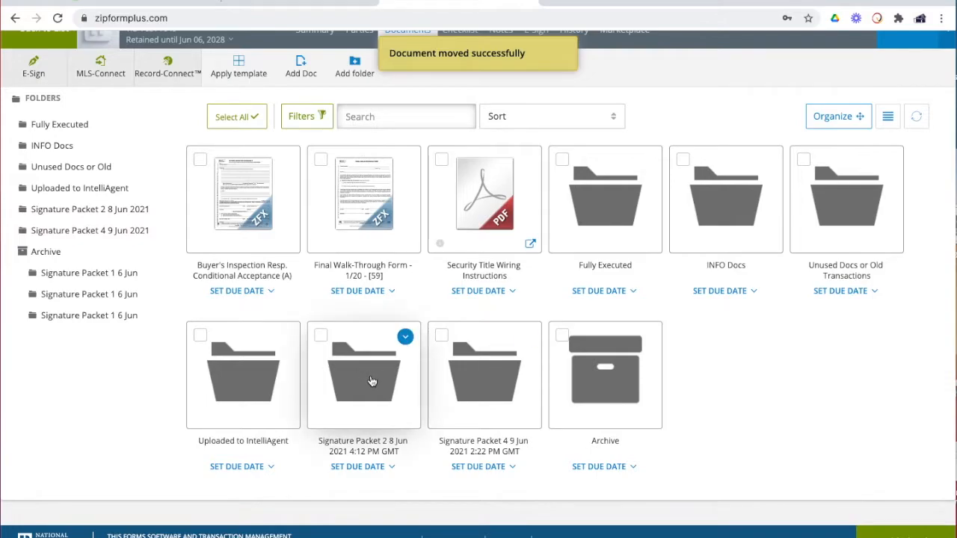
click(372, 381)
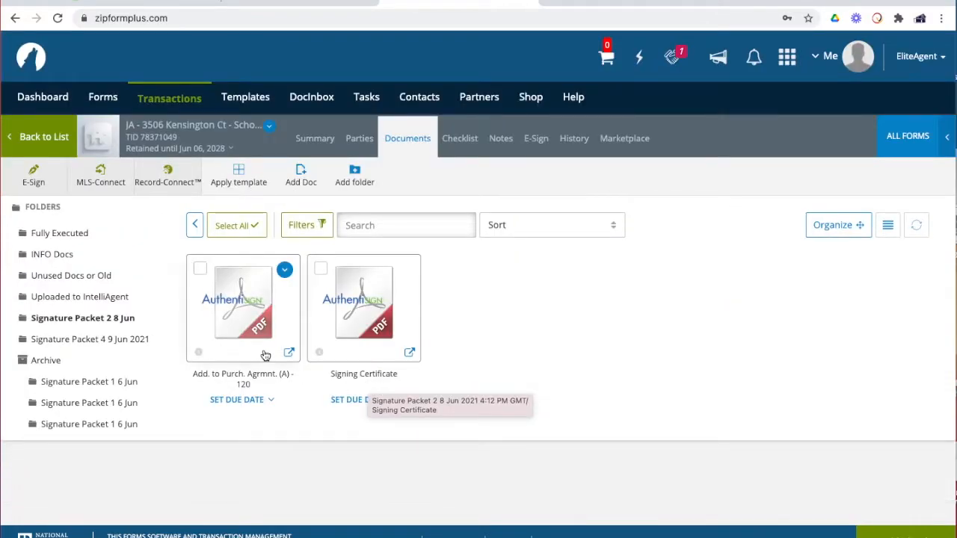
click(256, 308)
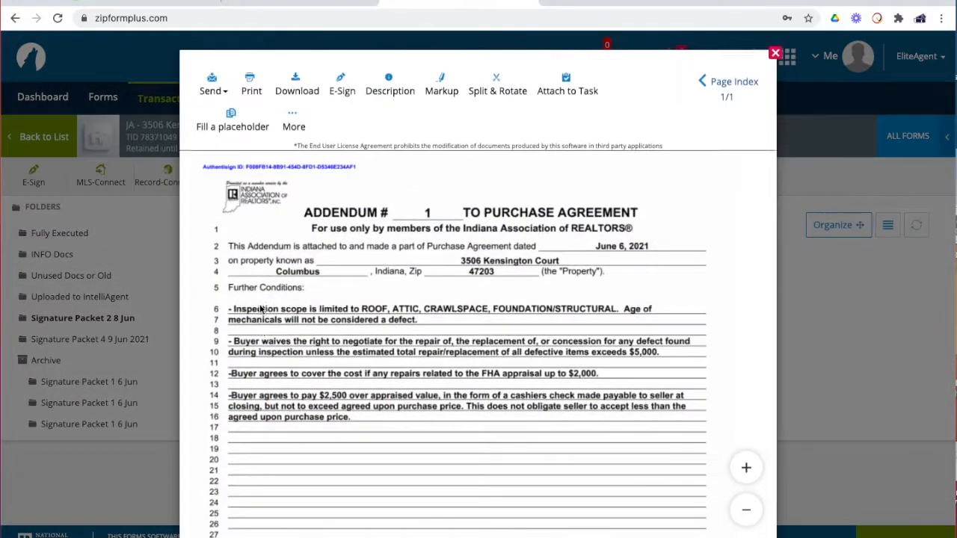
scroll(383, 369, down, 5)
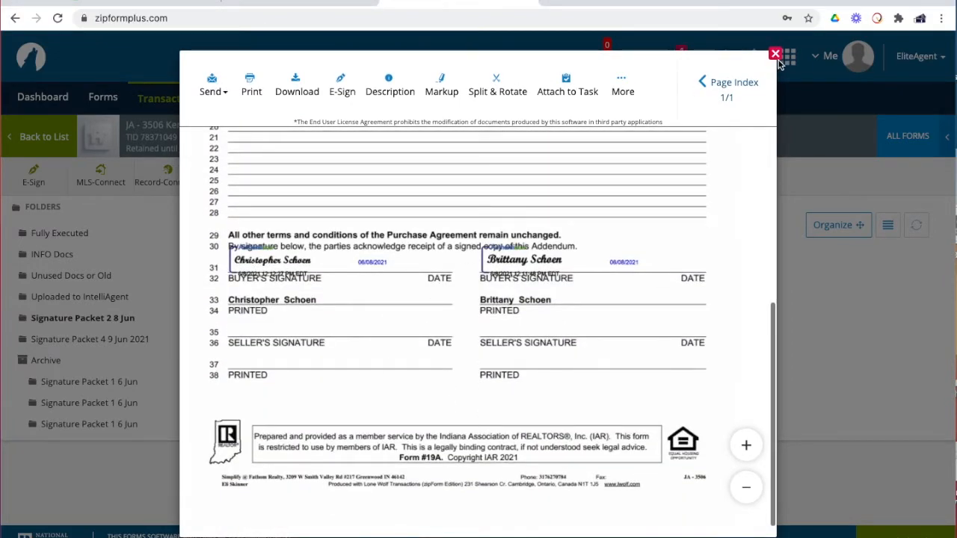
click(775, 55)
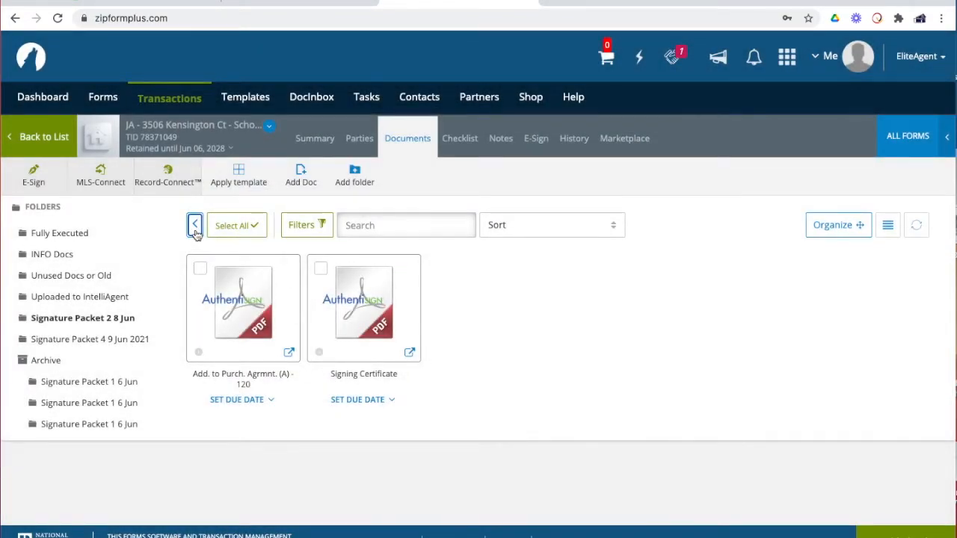
click(195, 229)
Drag Signature Packet 2 8 Jun onto Archive and open Signature Packet 4 9 Jun
scroll(396, 381, down, 2)
drag(586, 398, 596, 392)
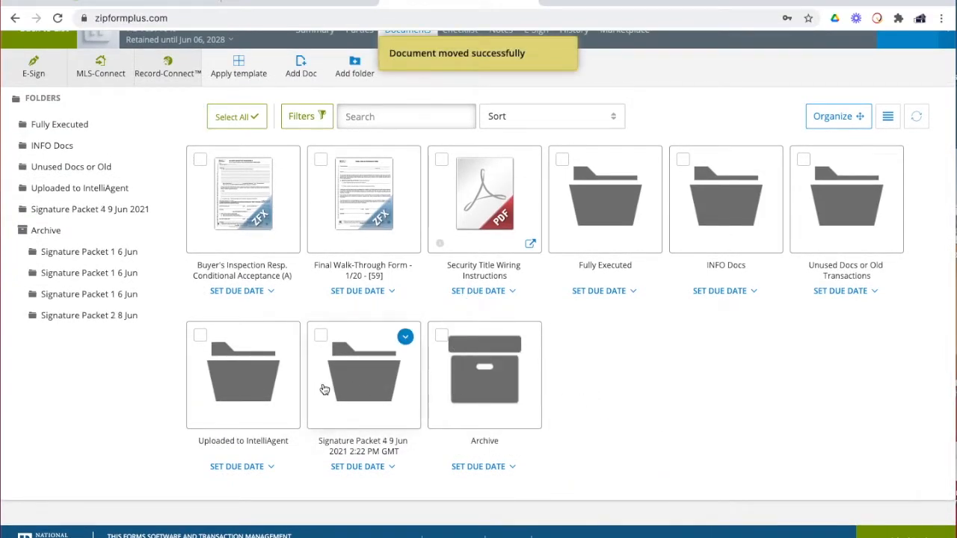
click(368, 380)
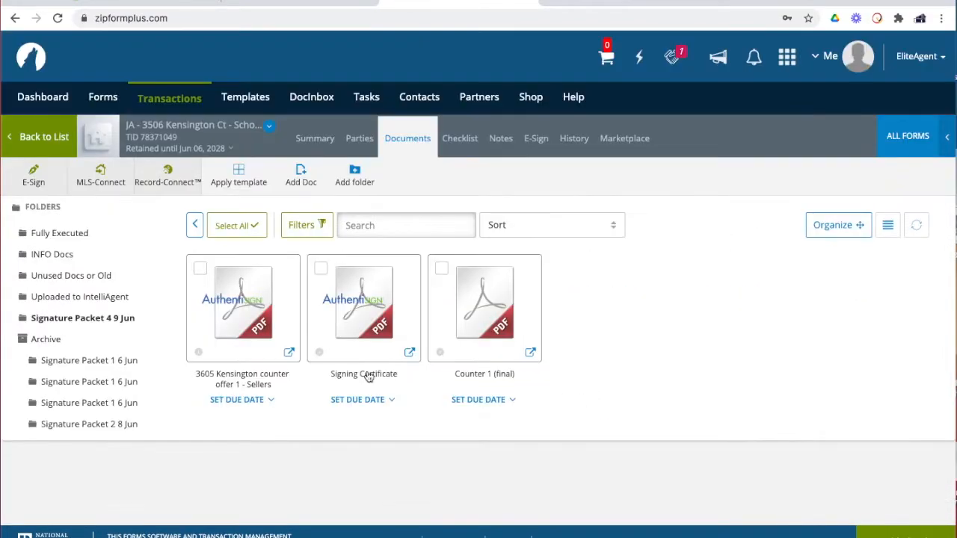
click(252, 310)
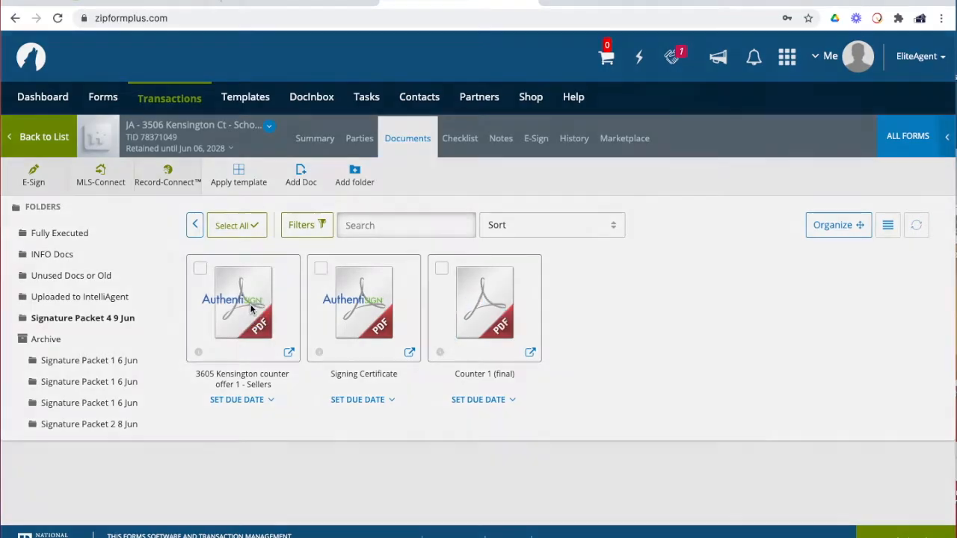
scroll(429, 353, down, 5)
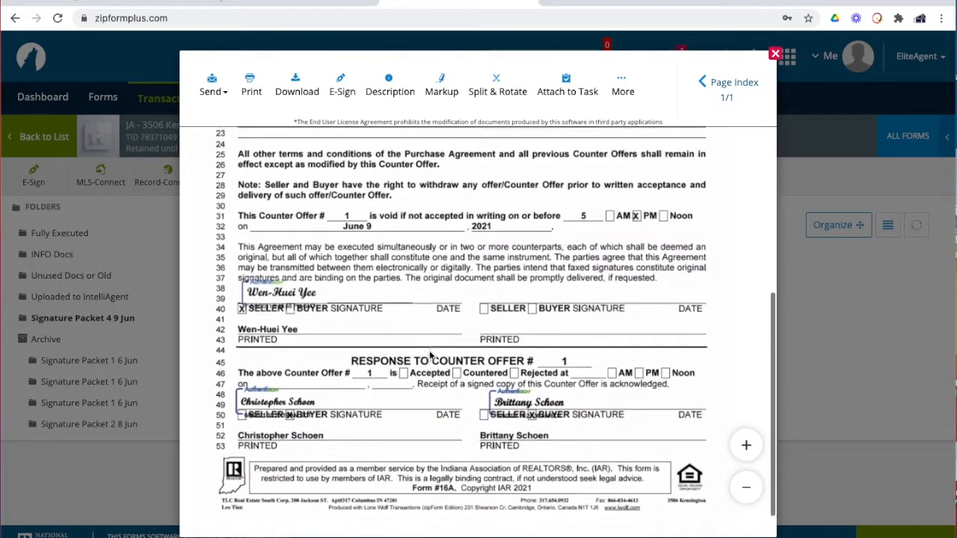
scroll(570, 368, down, 1)
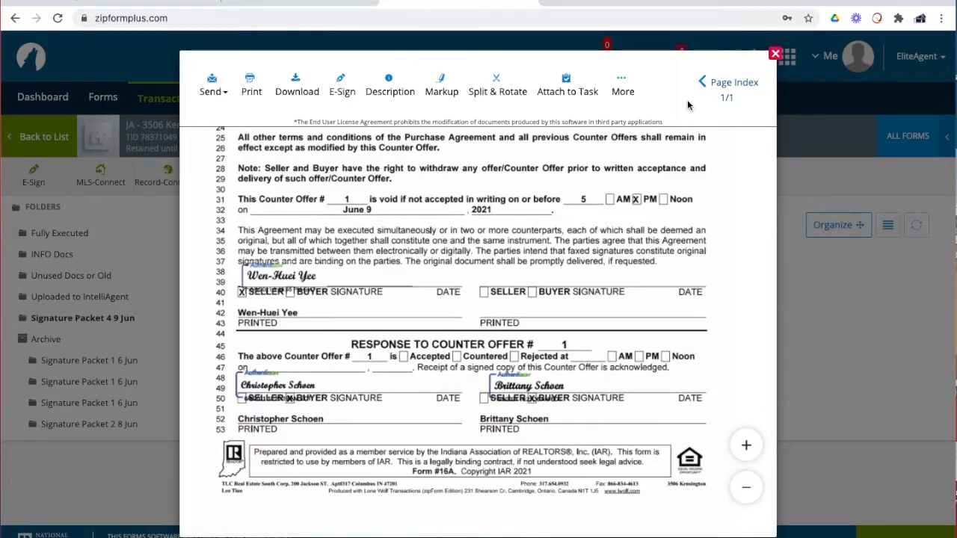
click(776, 55)
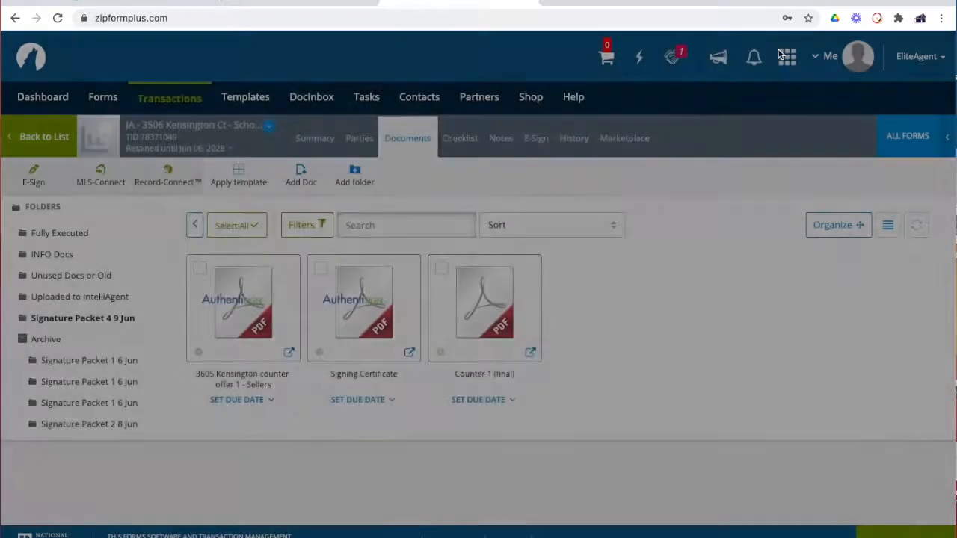
Check the signatures in Counter 1 (final), marked Accepted, and close the preview
click(457, 307)
scroll(367, 341, down, 2)
scroll(367, 340, down, 5)
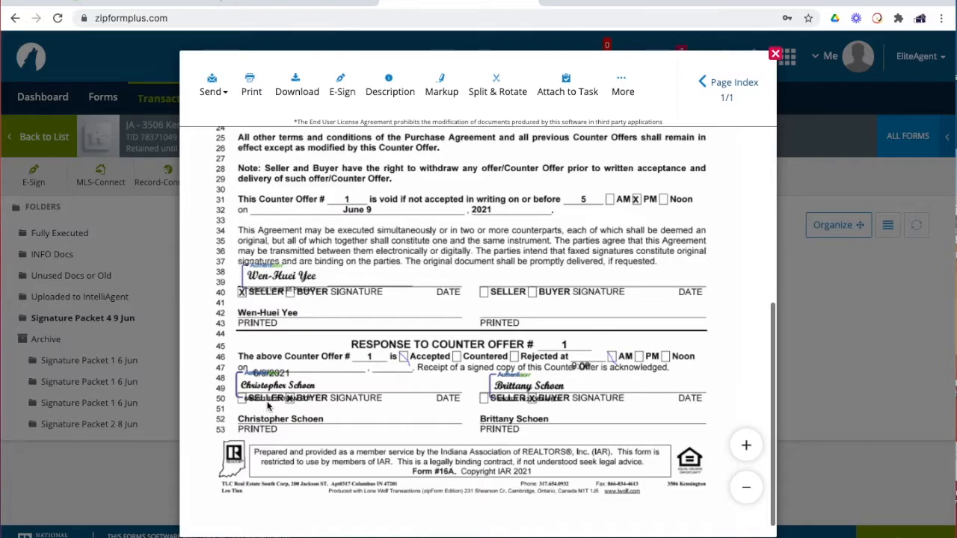
click(775, 54)
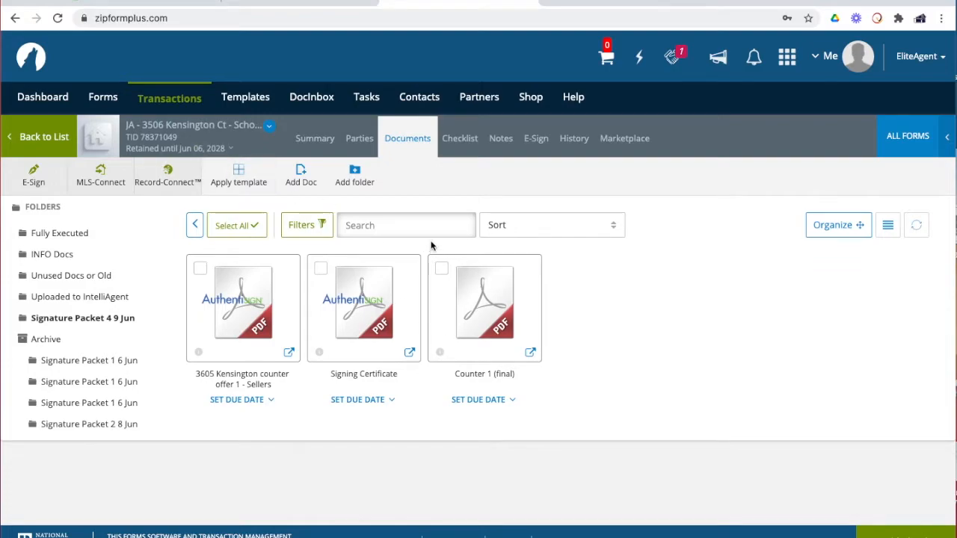
click(65, 137)
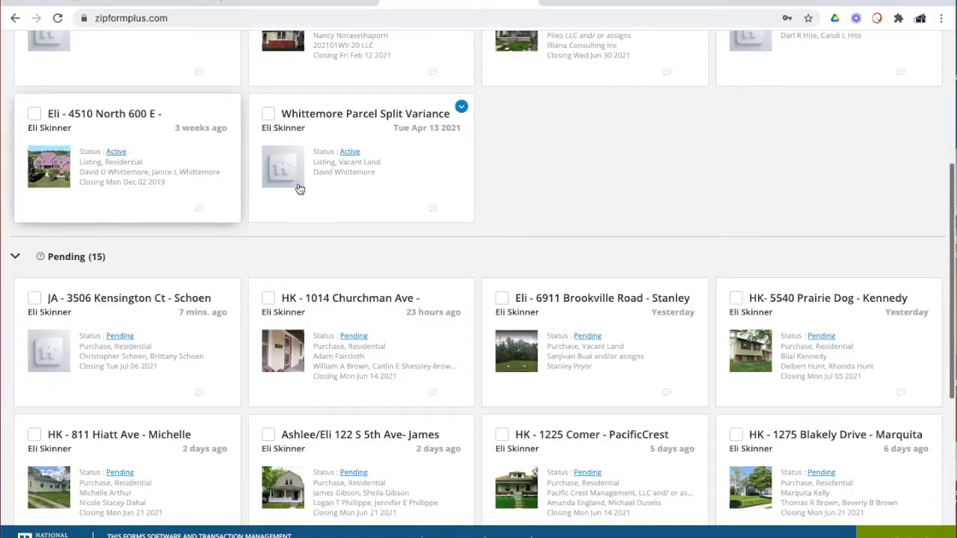
click(209, 343)
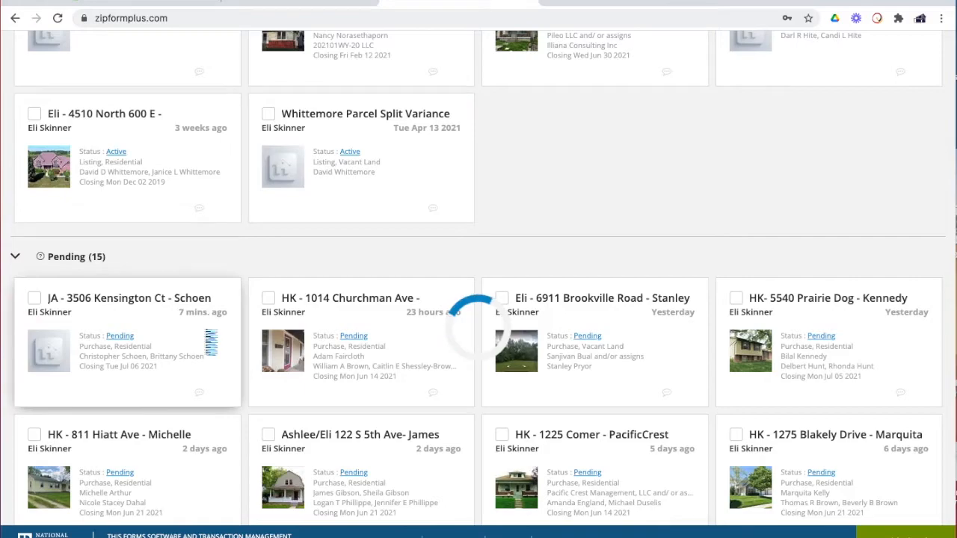
click(397, 140)
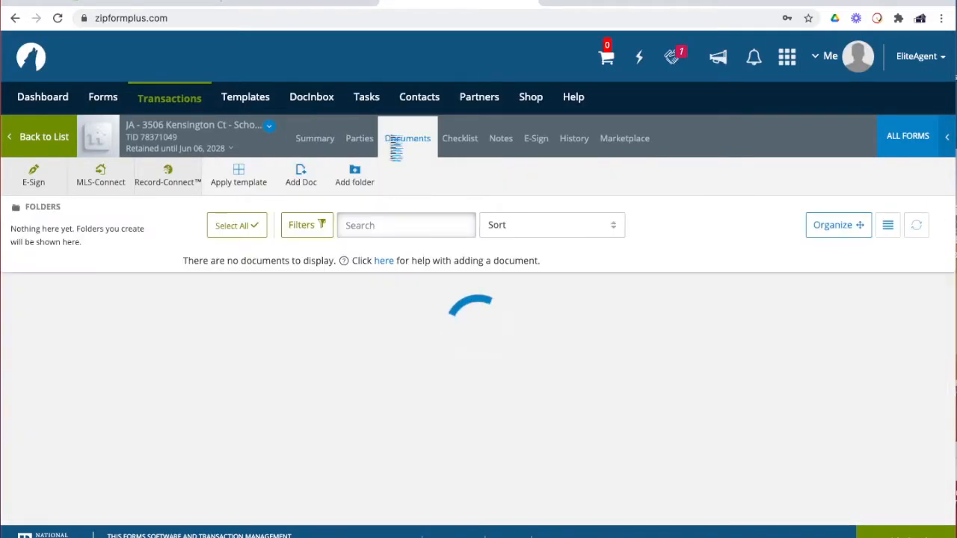
scroll(609, 391, down, 1)
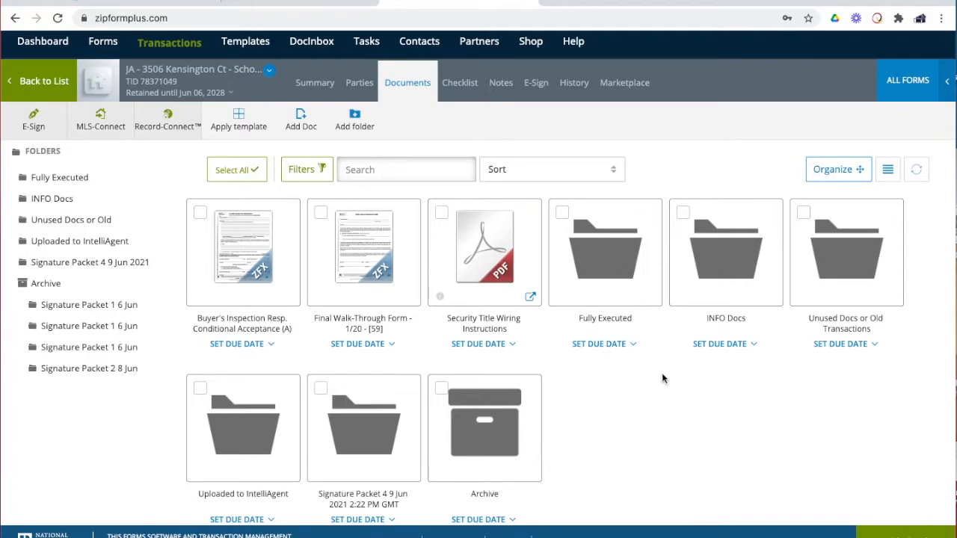
click(340, 433)
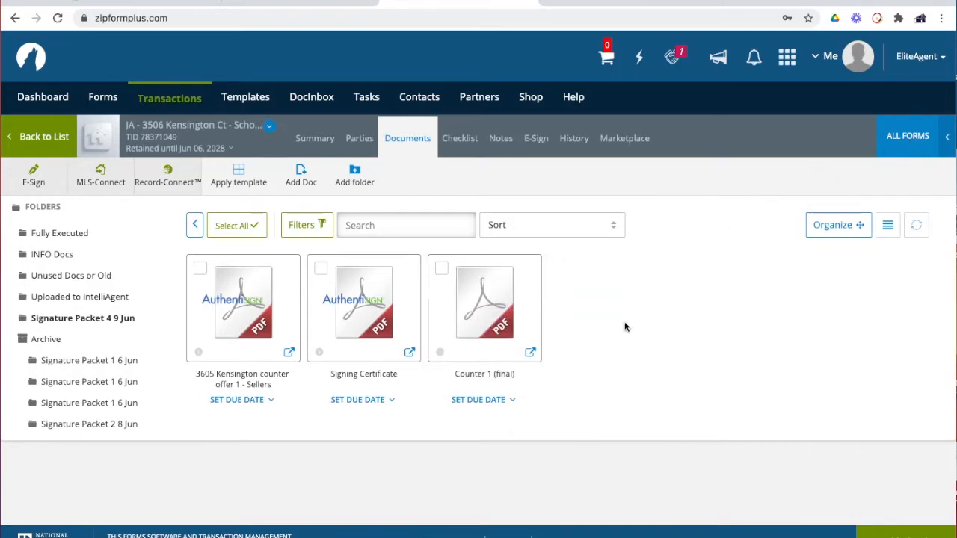
Preview Counter 1 (final), then select it and move it to the Fully Executed folder
mouse_move(461, 277)
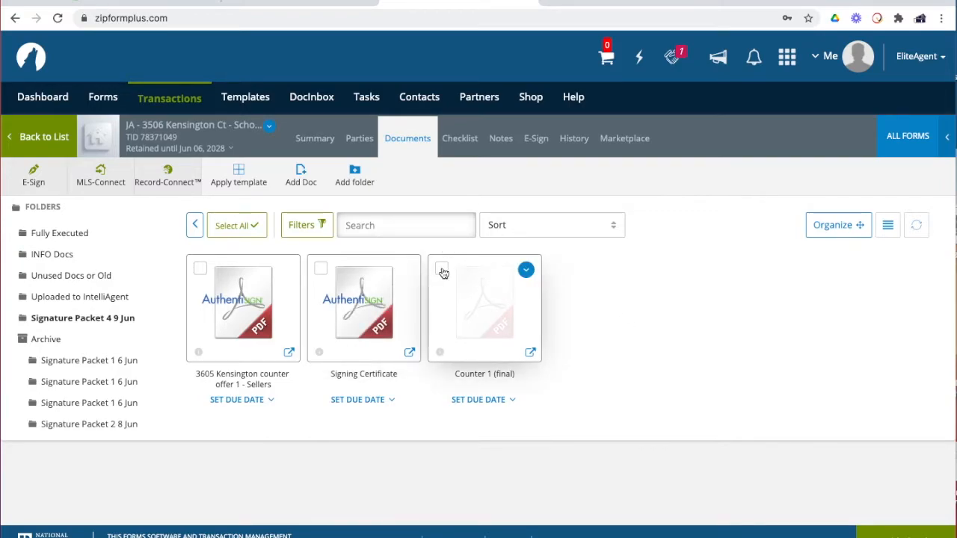
click(478, 329)
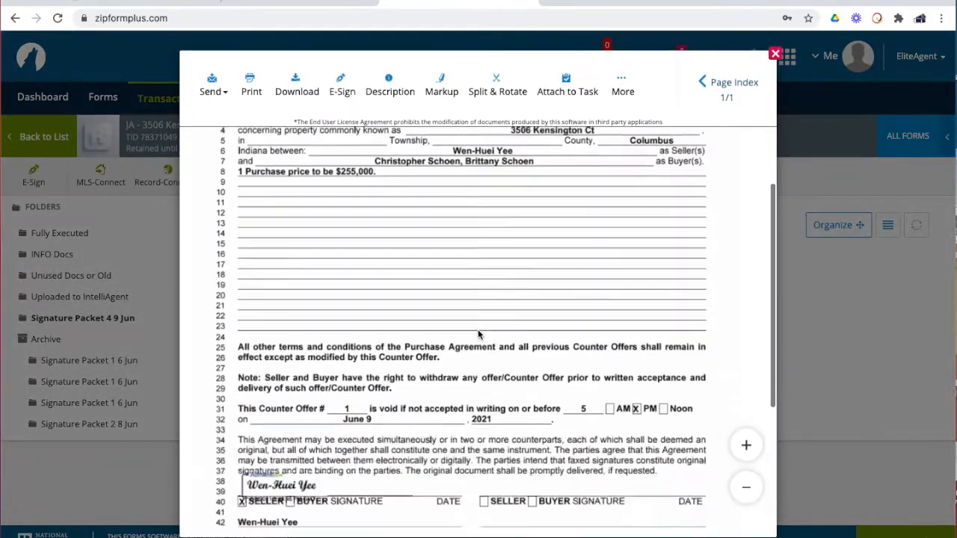
click(776, 54)
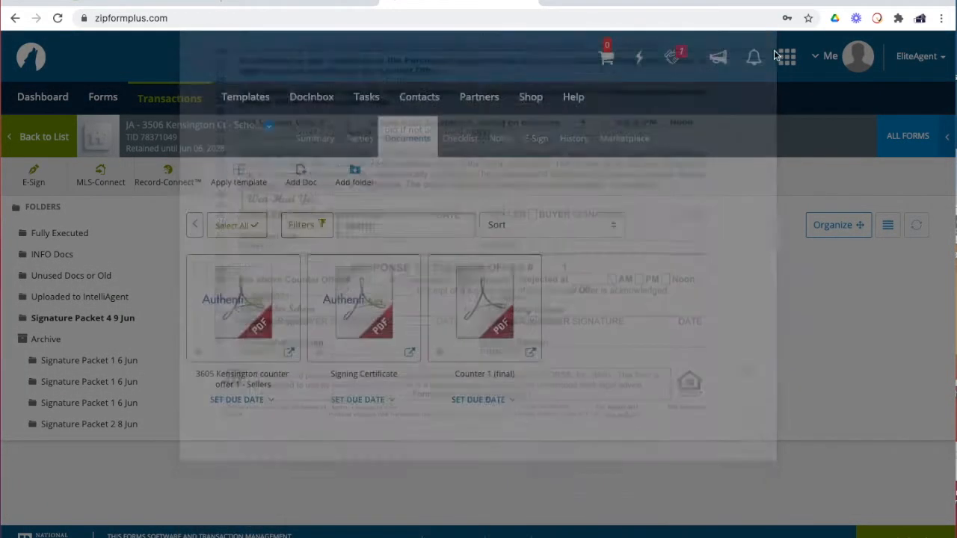
click(441, 270)
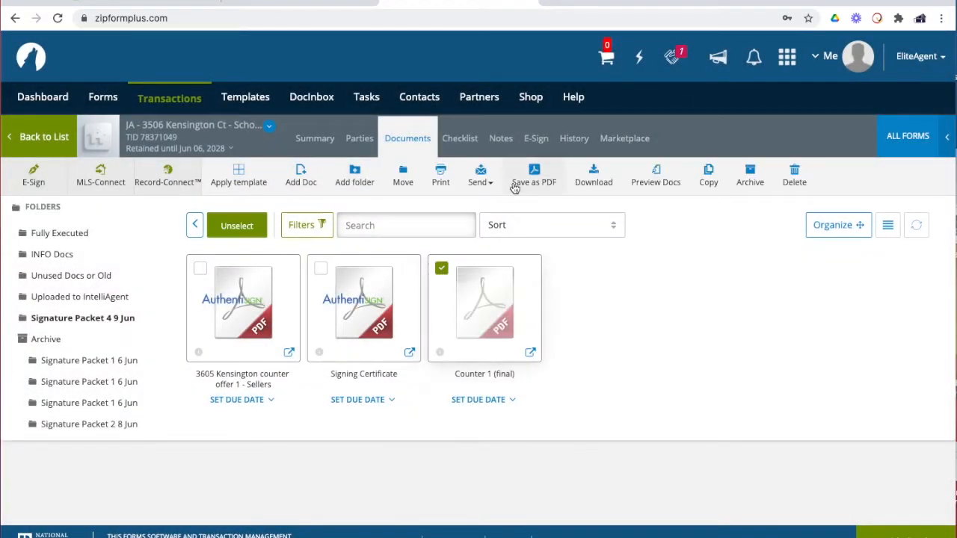
click(396, 181)
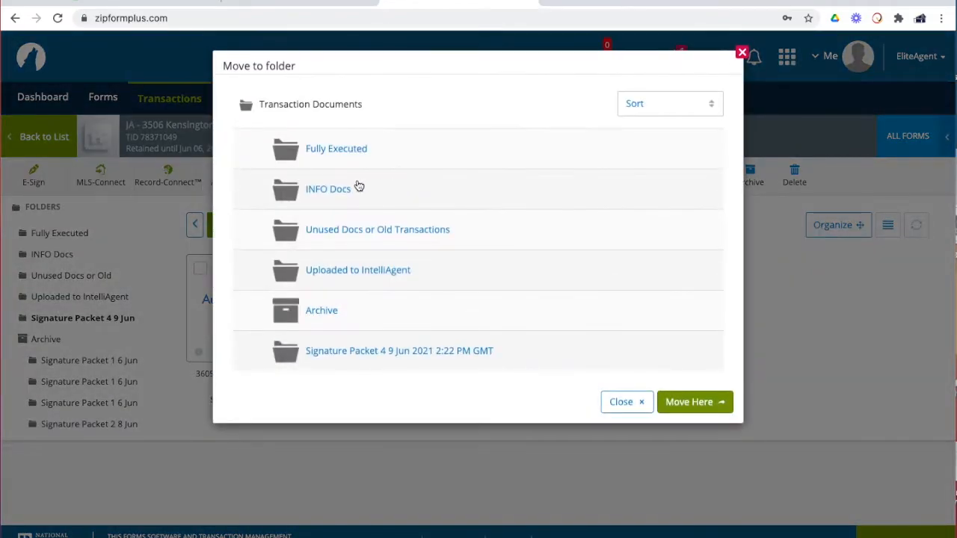
click(352, 157)
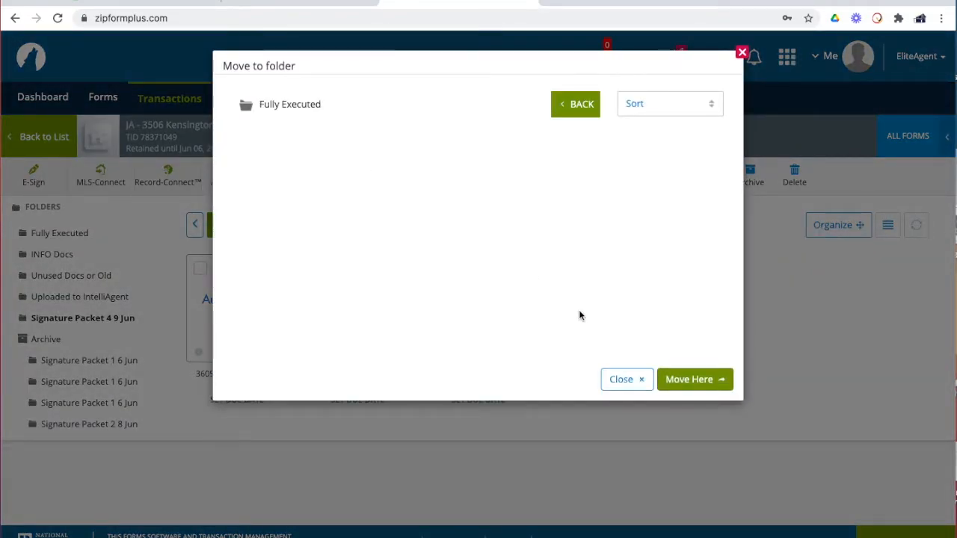
click(683, 384)
Check Signature Packet 4 9 Jun, return to the top level, and drag it onto Archive
scroll(523, 385, down, 2)
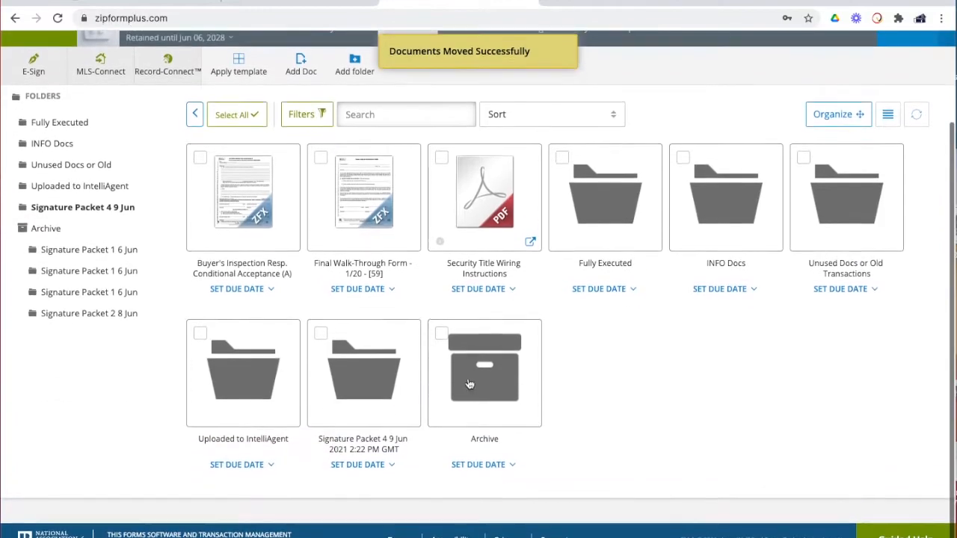
click(350, 385)
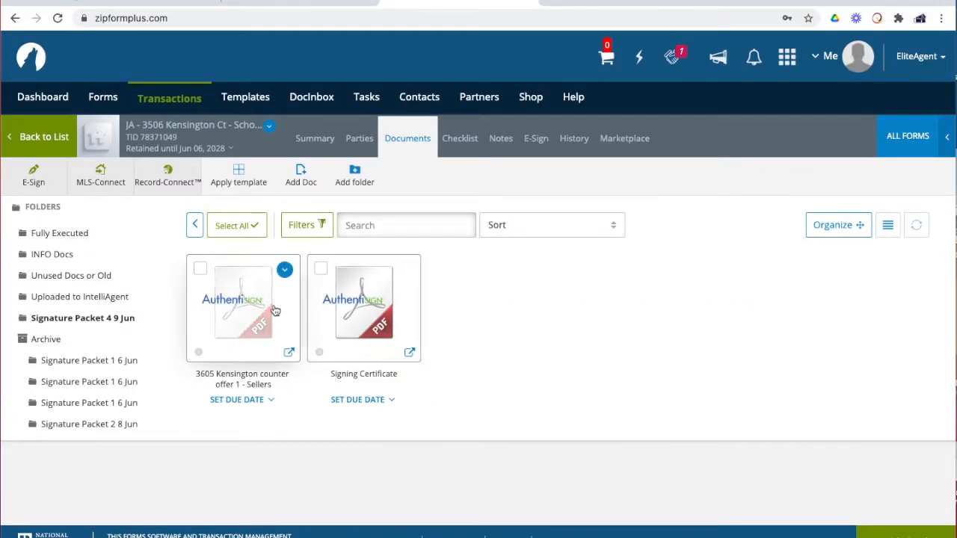
click(198, 235)
scroll(422, 367, down, 2)
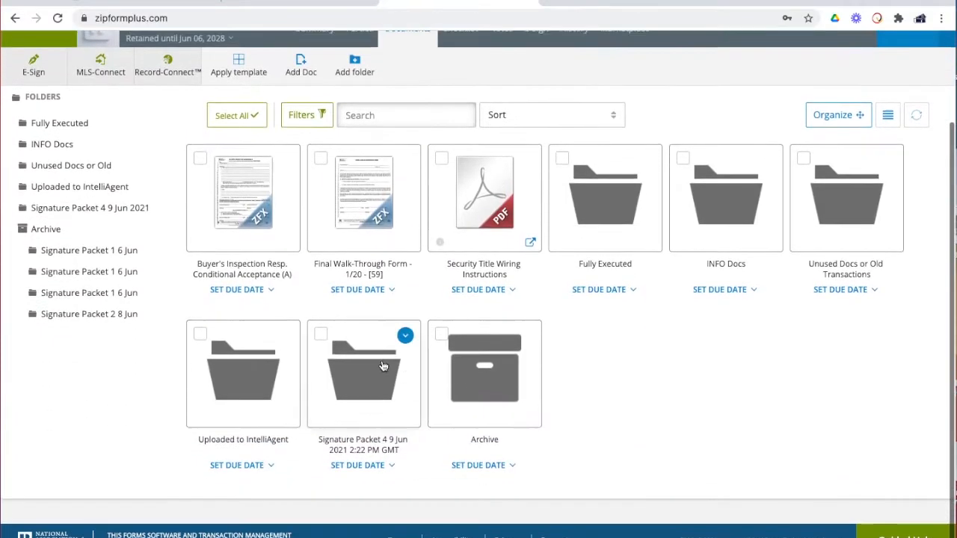
drag(421, 367, 475, 363)
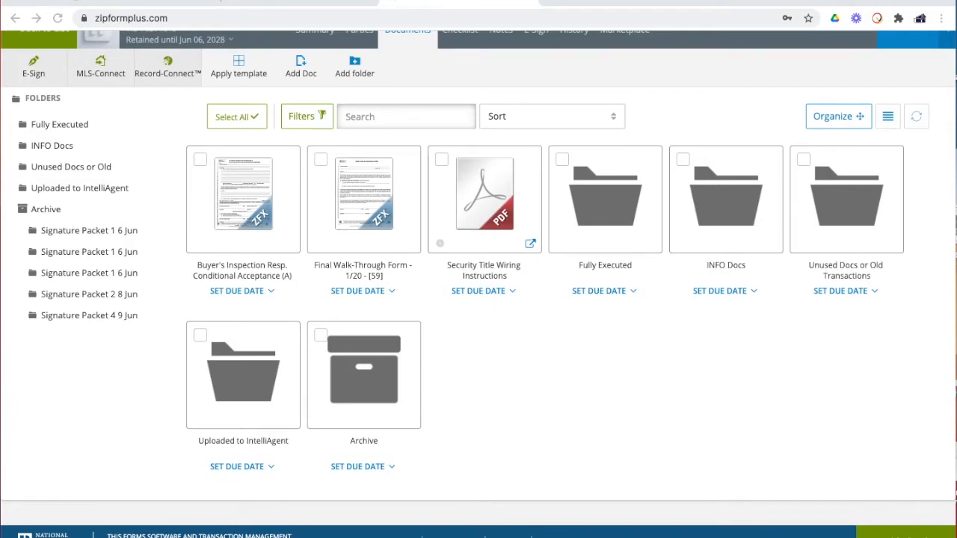
Upload Addendum #1.pdf and change its display name to 'Add 1'
drag(956, 399, 612, 347)
click(505, 138)
triple_click(505, 136)
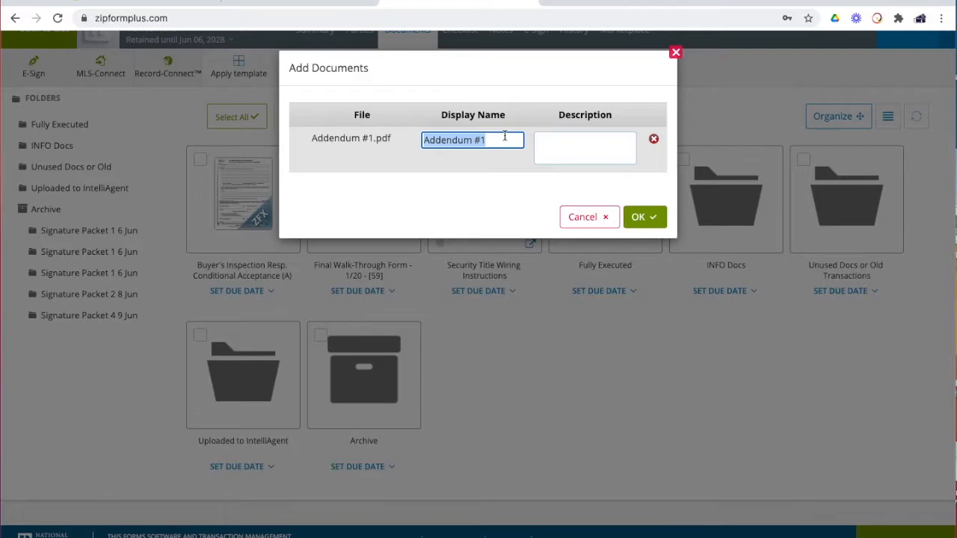
key(Right)
key(BackSpace)
key(BackSpace)
key(BackSpace)
key(BackSpace)
key(BackSpace)
key(BackSpace)
key(BackSpace)
key(BackSpace)
text(1)
Confirm the Add 1 upload, dismiss the browser password prompt, and drag Add 1 into Fully Executed
click(641, 217)
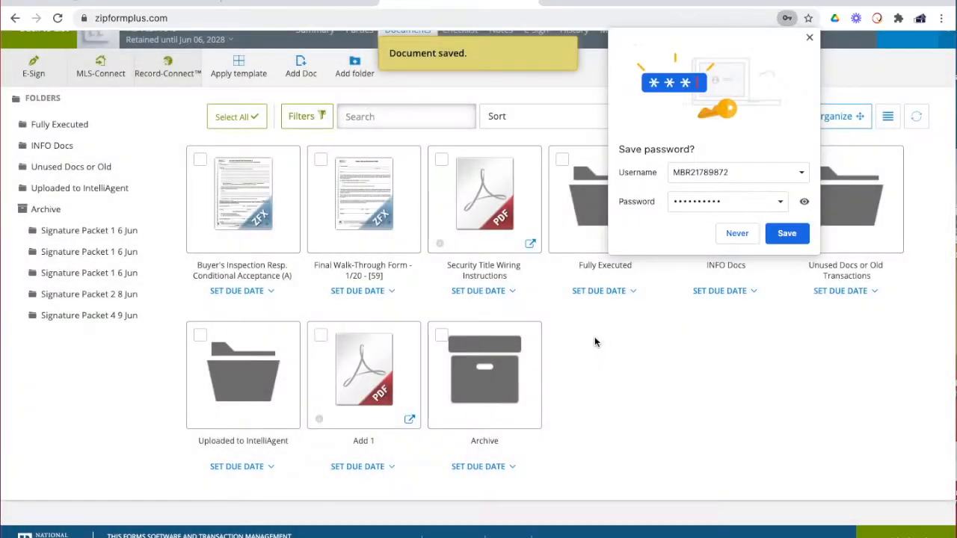
click(809, 37)
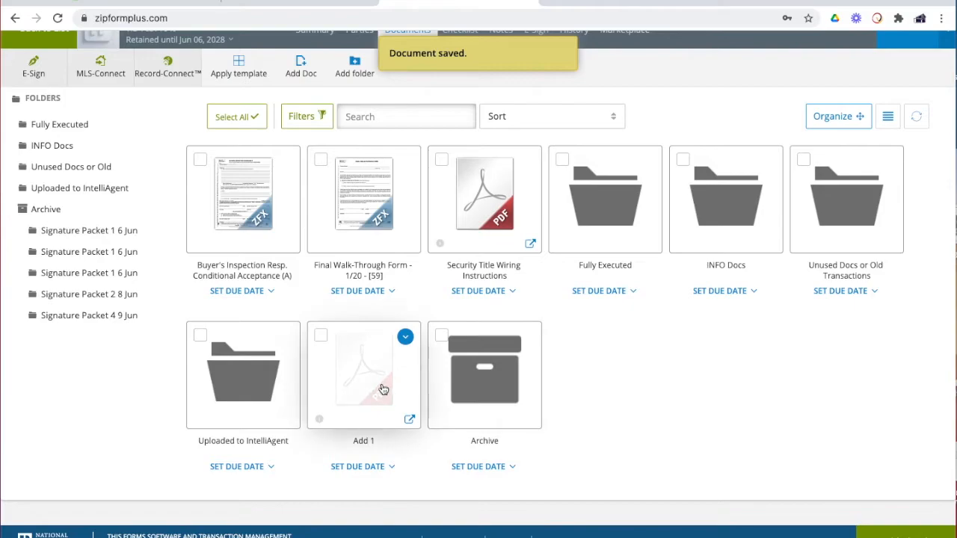
drag(555, 249, 607, 215)
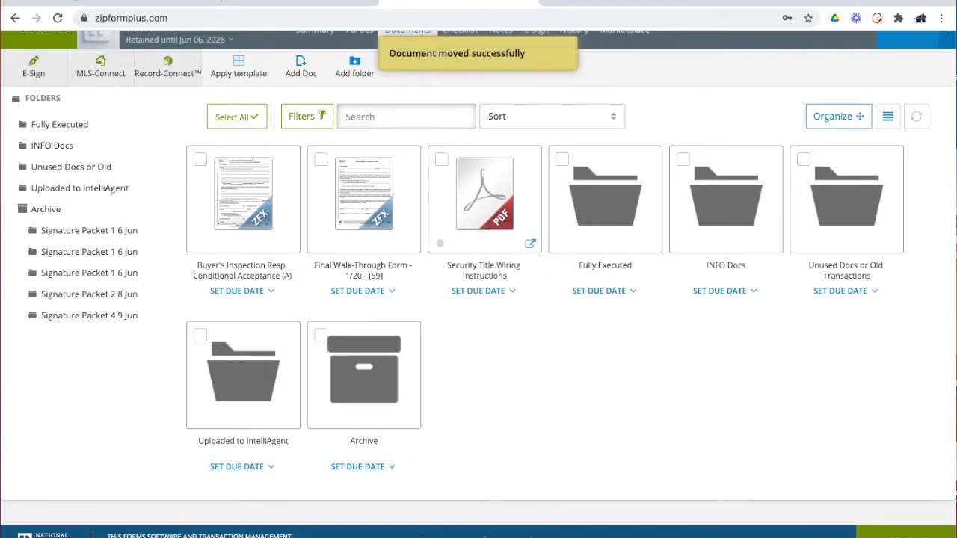
Upload offer signed.pdf, keeping the display name 'offer signed'
drag(905, 299, 620, 376)
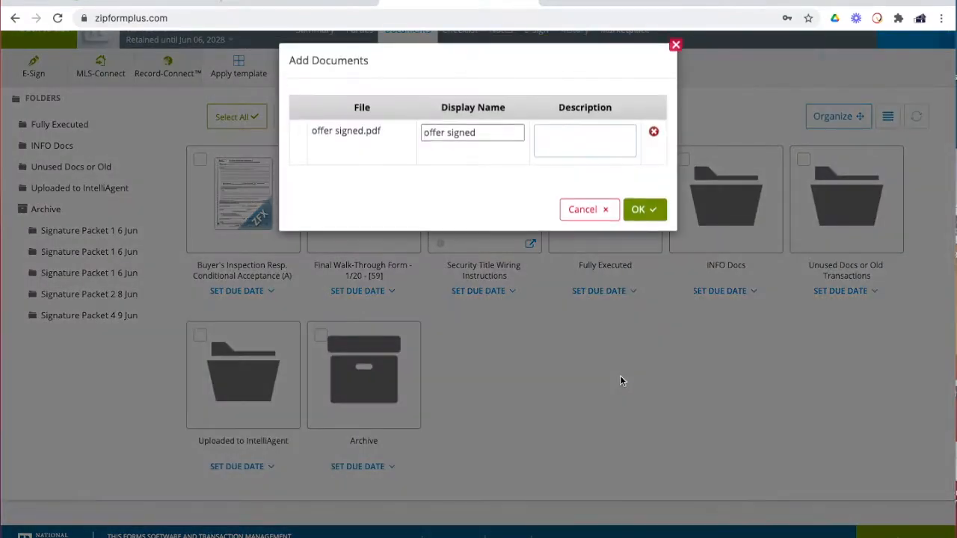
triple_click(487, 141)
click(653, 220)
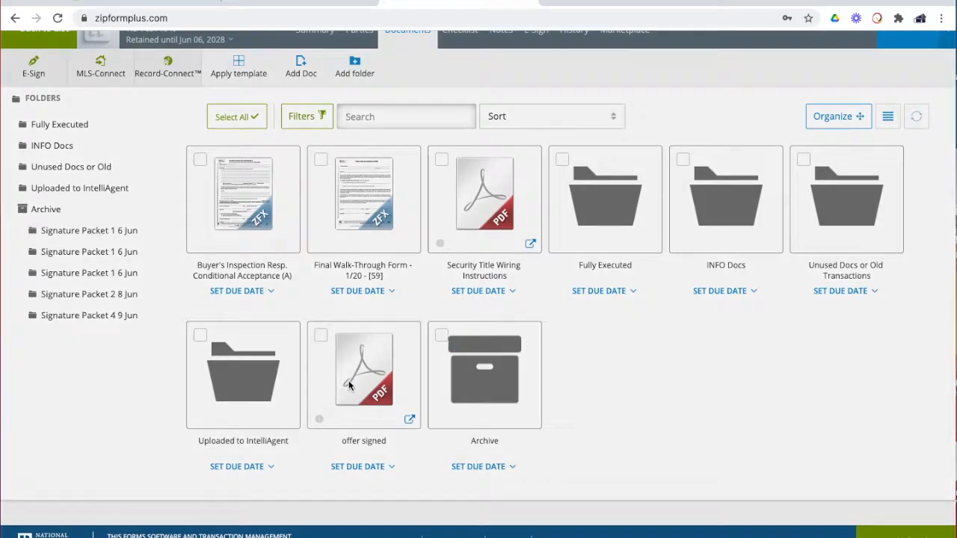
Review the 12-page offer signed Purchase Agreement ($250,000 price) and launch Split & Rotate
click(349, 385)
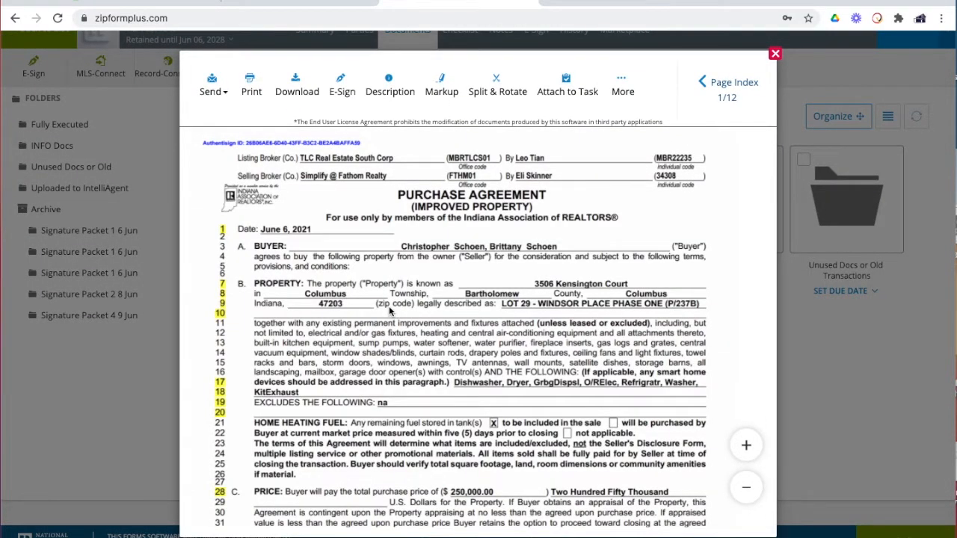
scroll(390, 310, down, 2)
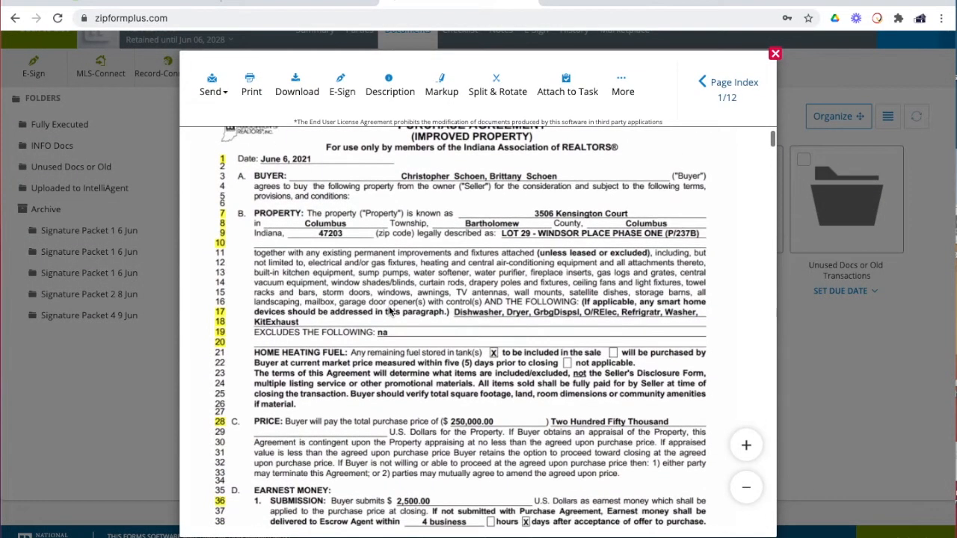
scroll(389, 310, down, 1)
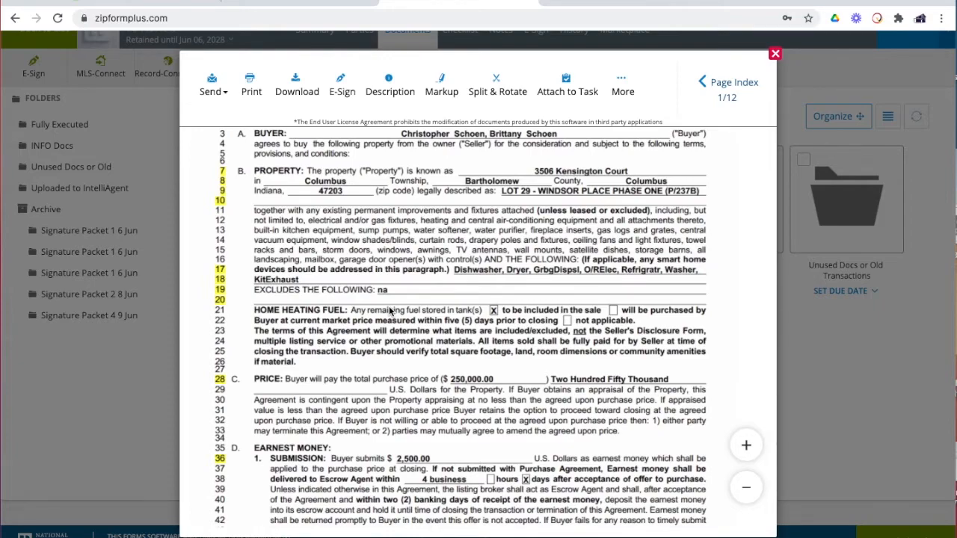
scroll(430, 300, up, 2)
scroll(430, 301, down, 1)
scroll(430, 299, down, 4)
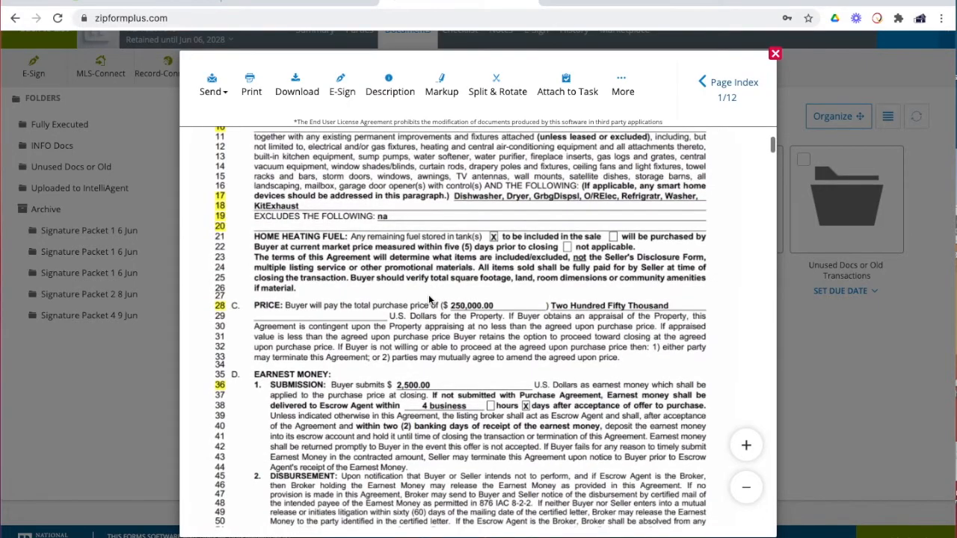
scroll(430, 299, down, 20)
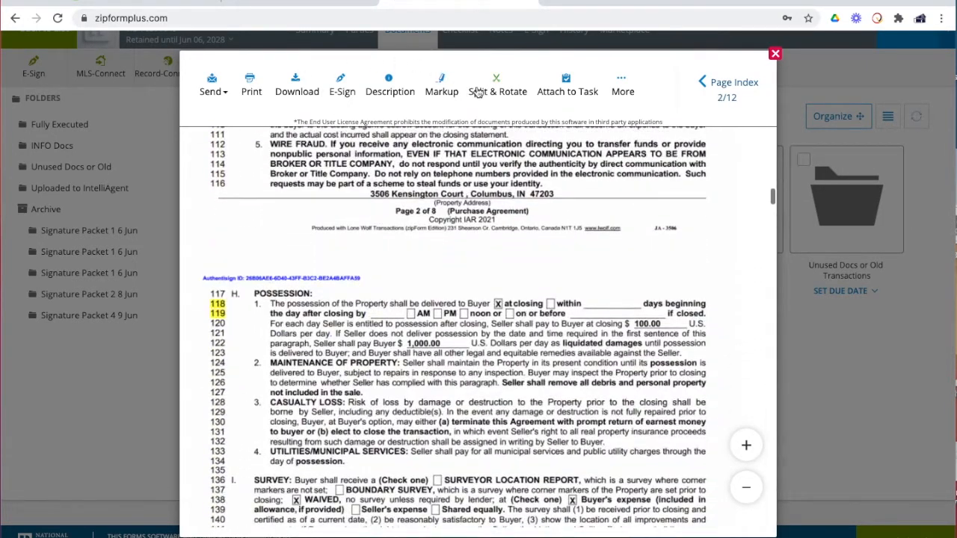
click(491, 90)
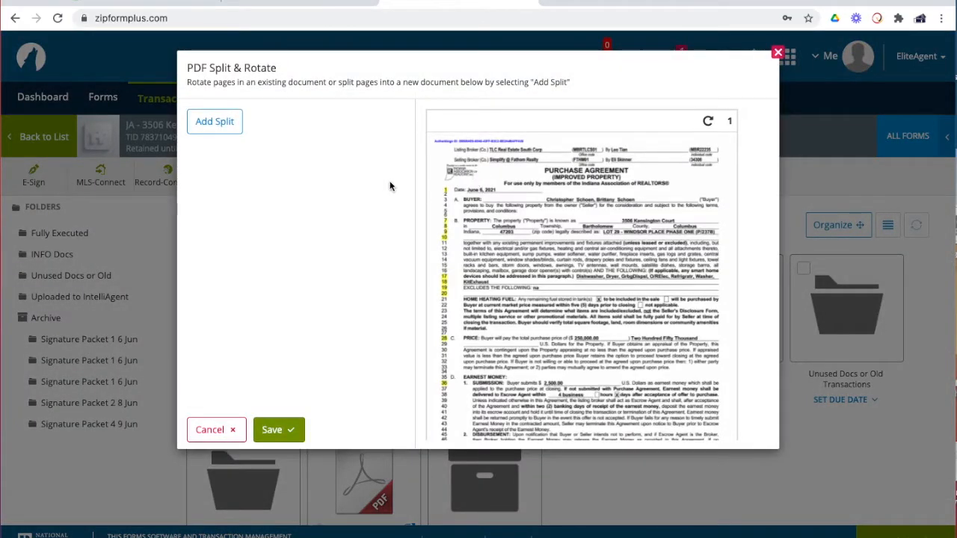
Add a first split named 'PA' covering pages 1-8
click(216, 123)
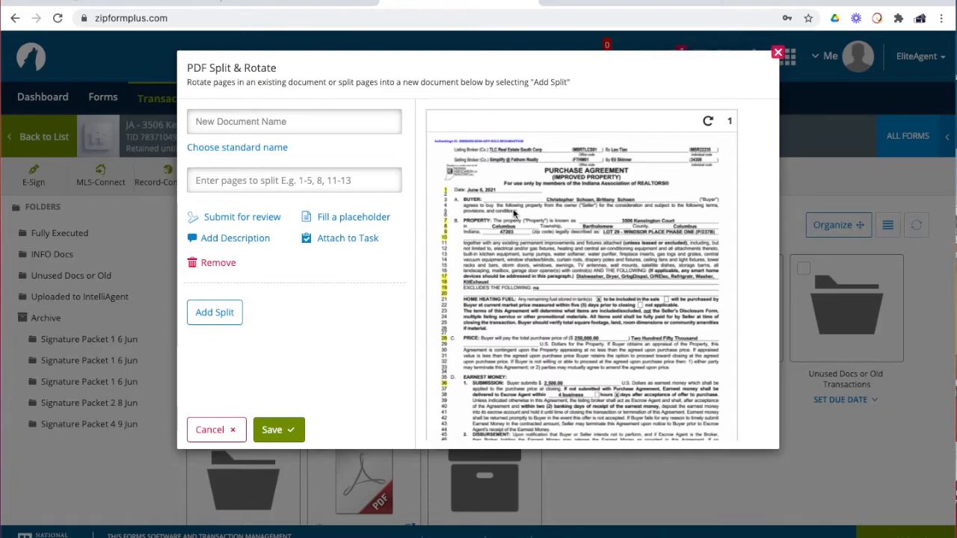
scroll(523, 225, down, 20)
scroll(549, 230, down, 8)
click(254, 121)
text(PA)
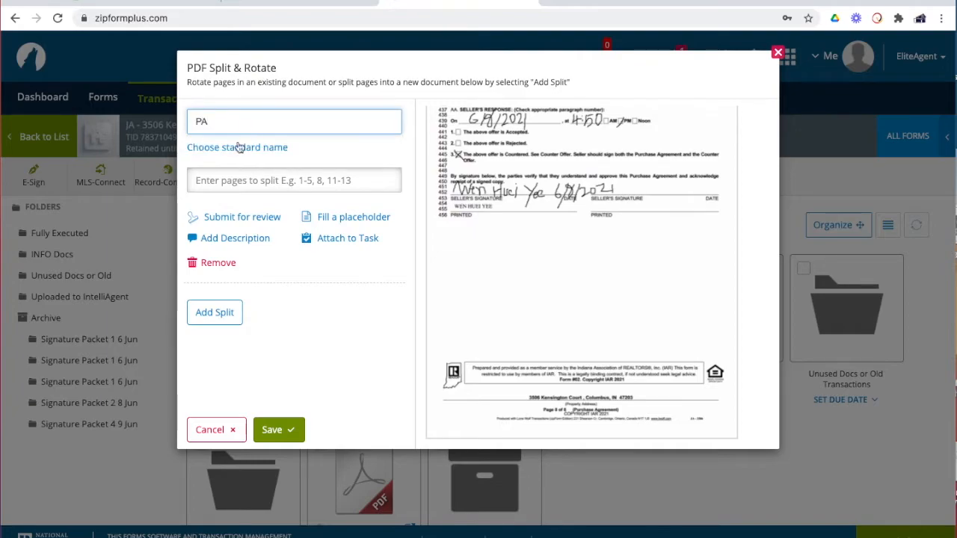
click(252, 181)
text(1-8)
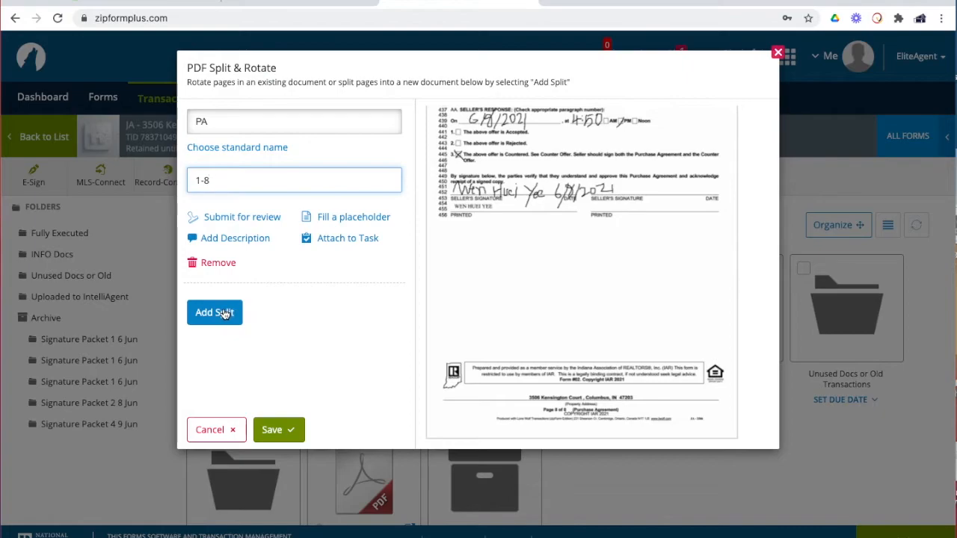
Add a second split named 'Covid Add' with page 11 and save both splits
click(222, 314)
scroll(676, 279, down, 5)
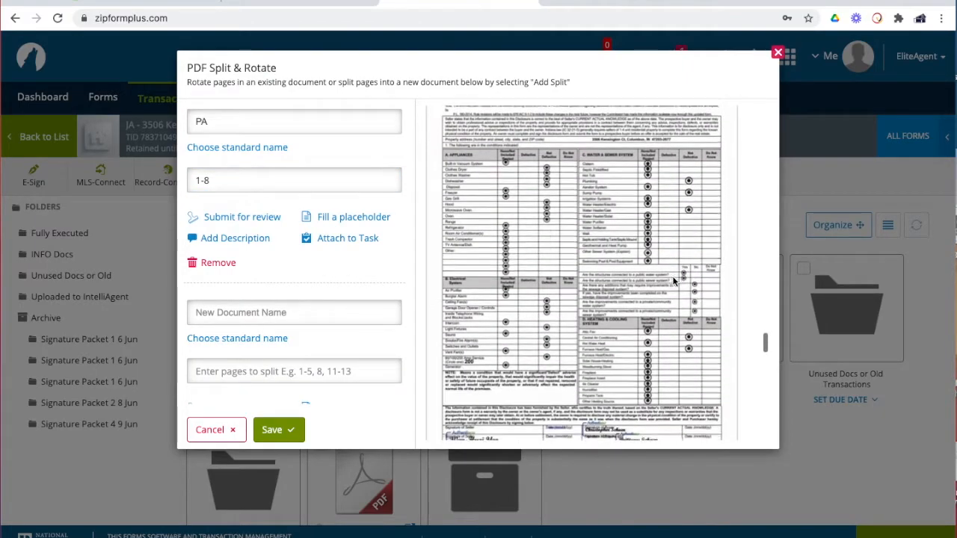
scroll(675, 280, down, 5)
scroll(672, 281, down, 3)
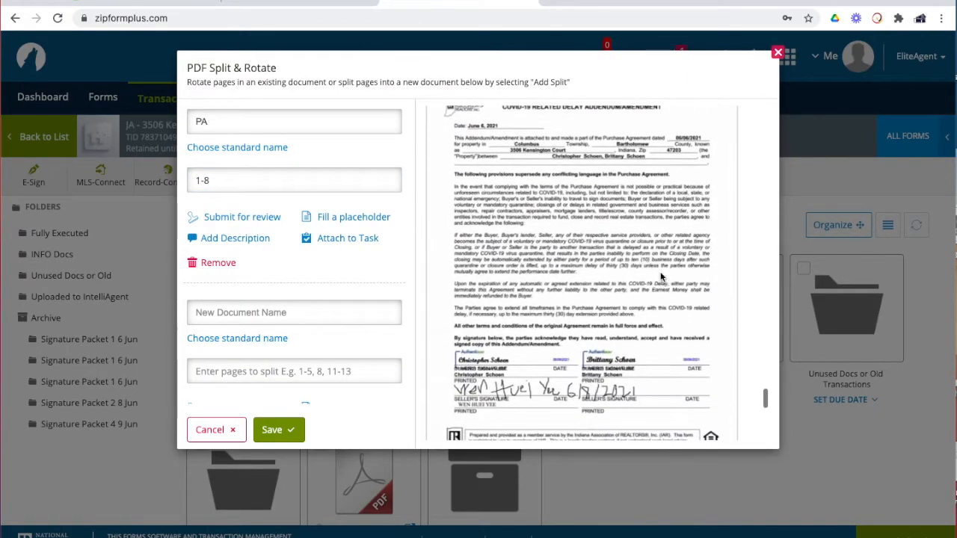
click(235, 317)
text(C)
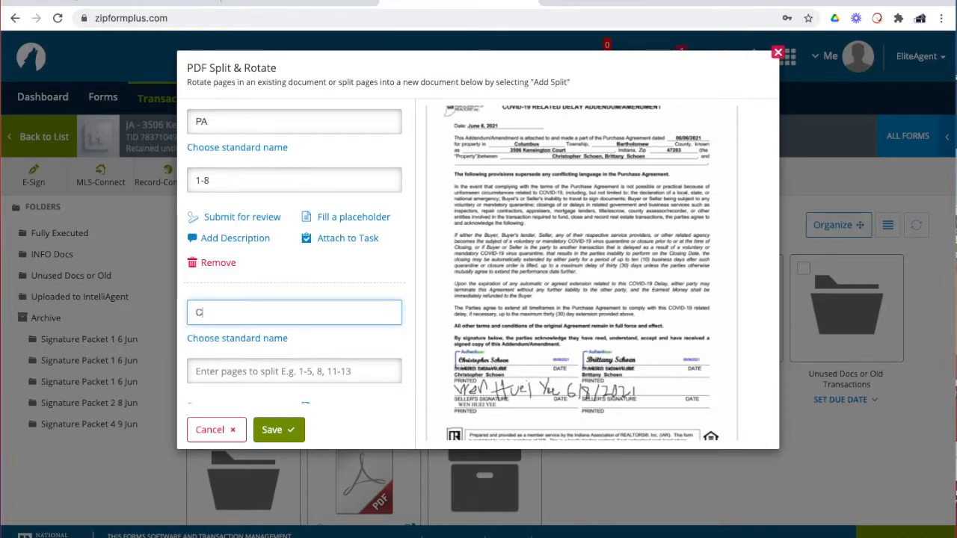
text(ovid Add)
scroll(613, 269, up, 1)
scroll(620, 299, down, 1)
scroll(620, 299, down, 3)
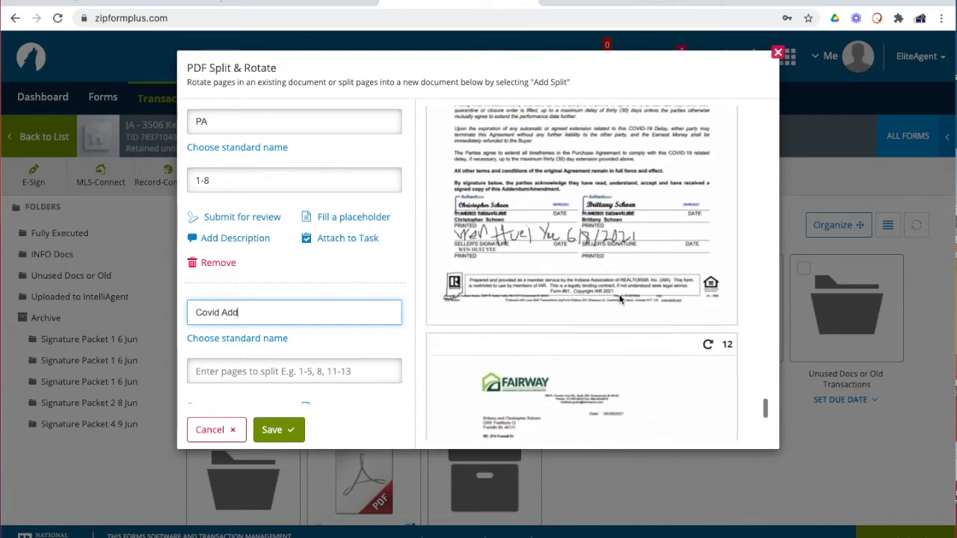
click(309, 372)
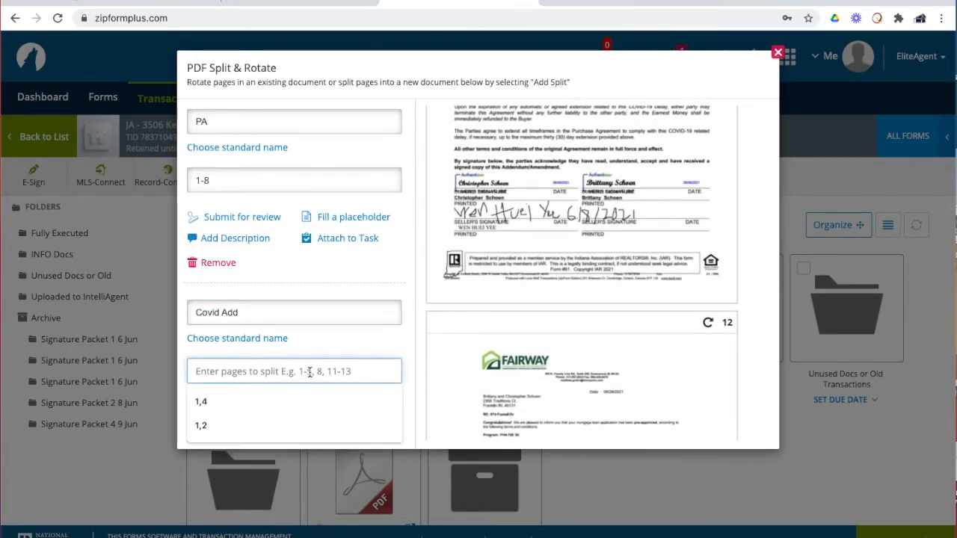
text(11)
scroll(546, 311, down, 5)
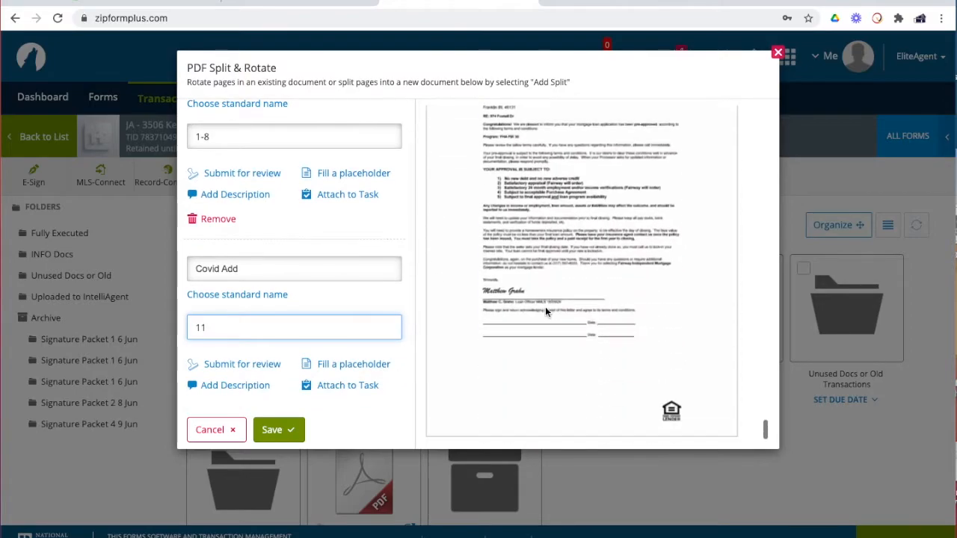
click(277, 431)
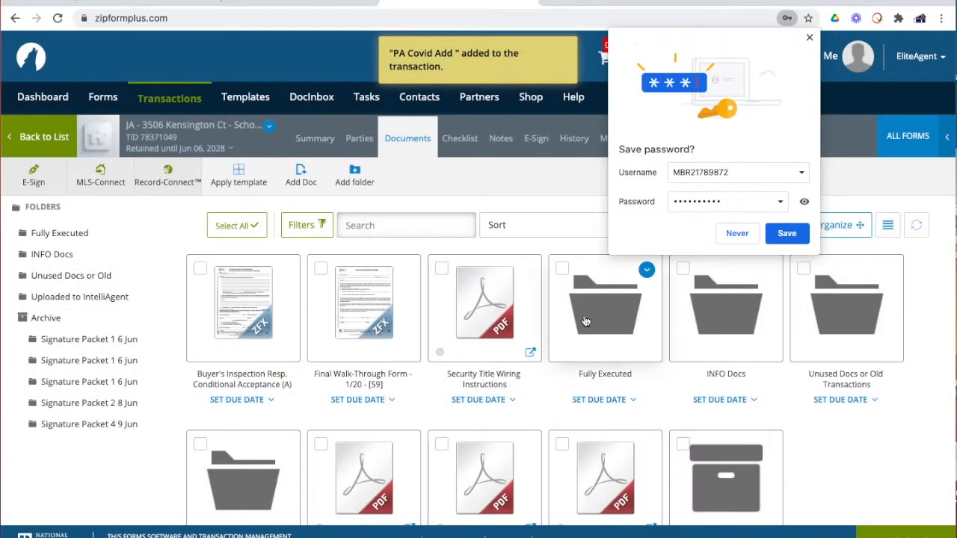
Dismiss the password prompt, archive 'offer signed', and drag PA and Covid Add into Fully Executed
scroll(586, 322, down, 2)
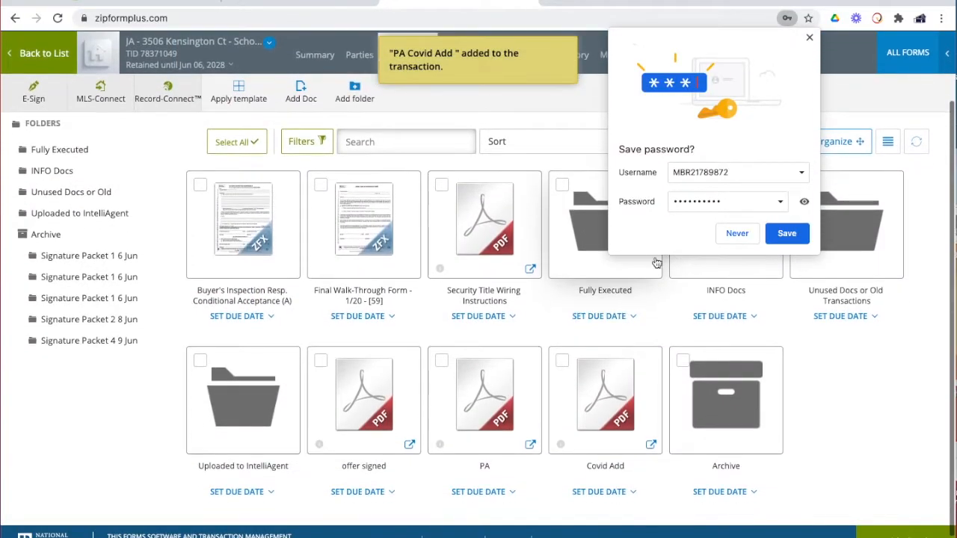
click(809, 39)
scroll(634, 295, down, 1)
drag(320, 341, 718, 365)
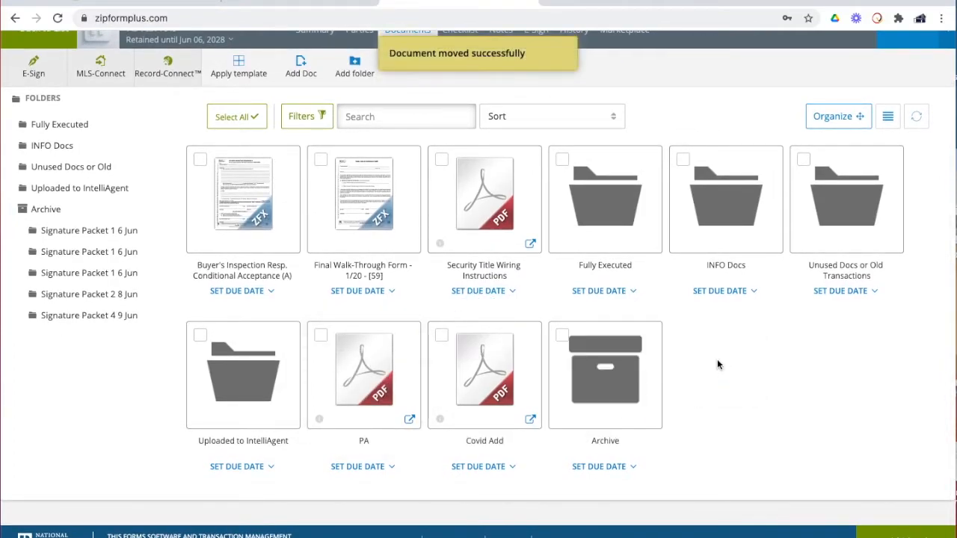
drag(374, 356, 576, 220)
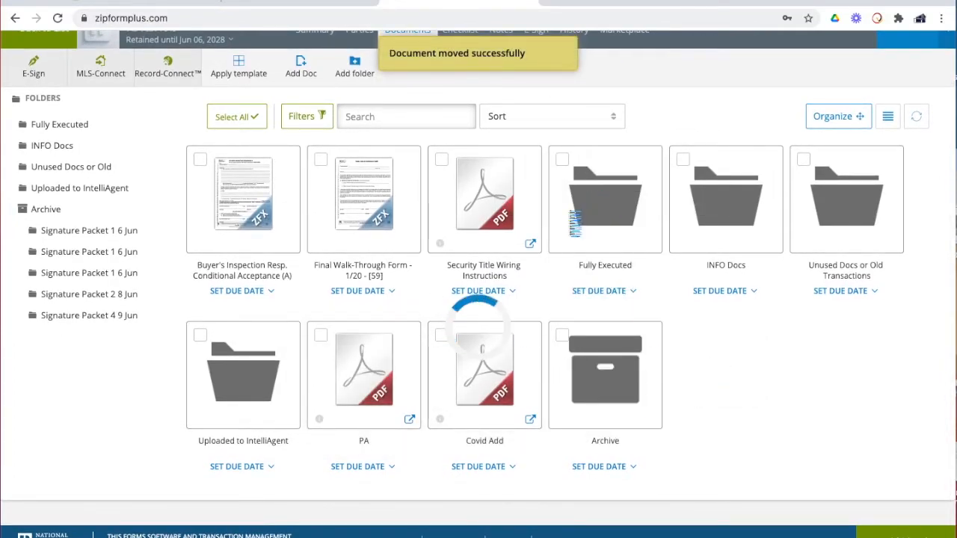
drag(374, 393, 593, 229)
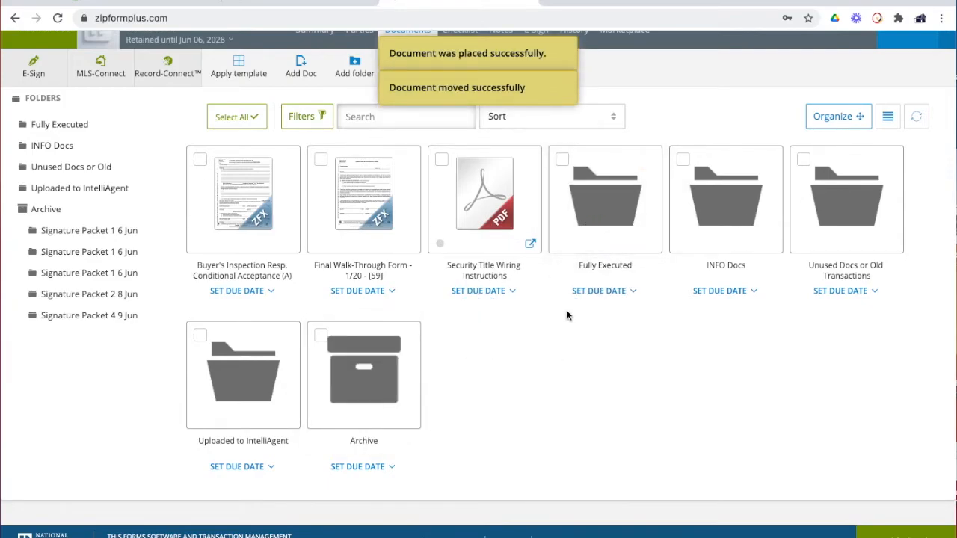
In the Fully Executed folder, place Covid Add into the Covid-19 Add placeholder
click(610, 202)
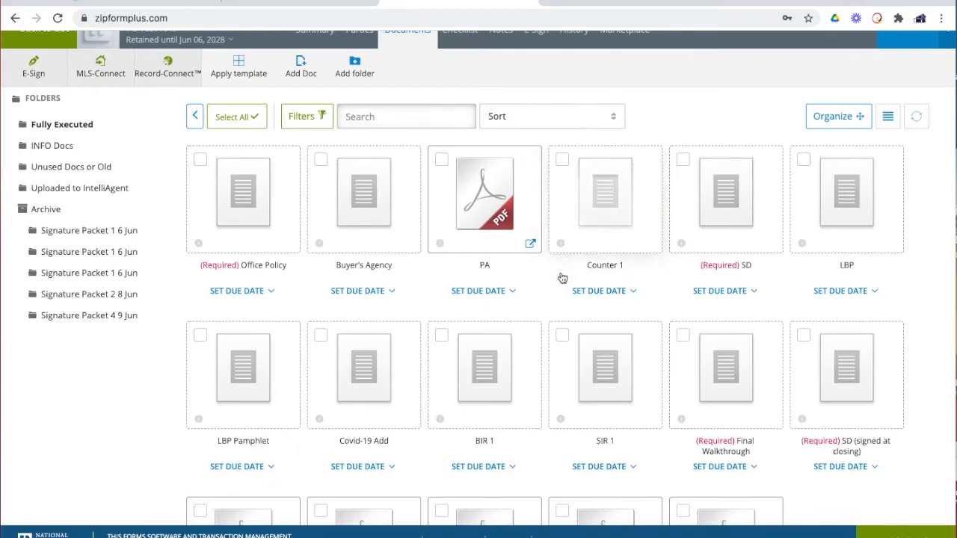
scroll(544, 278, down, 1)
scroll(544, 279, down, 3)
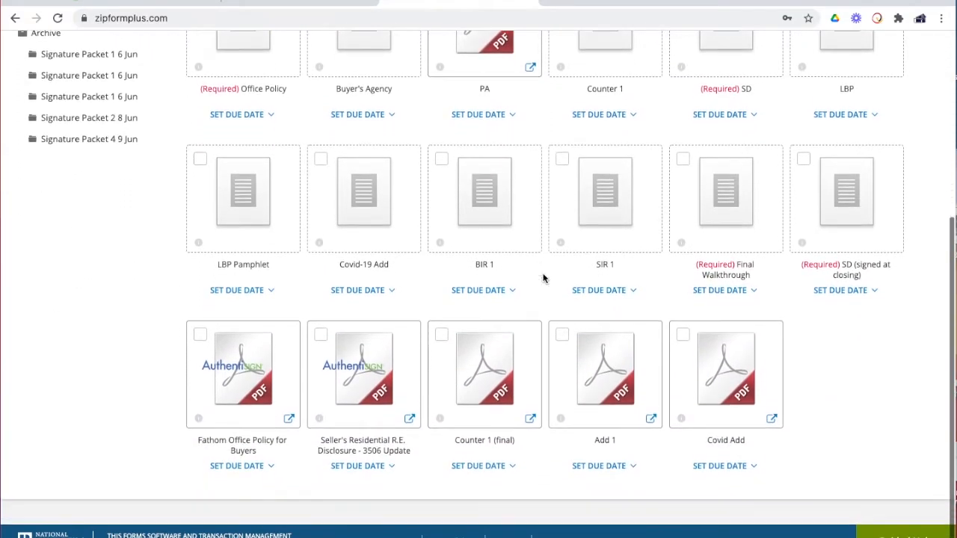
scroll(714, 366, up, 1)
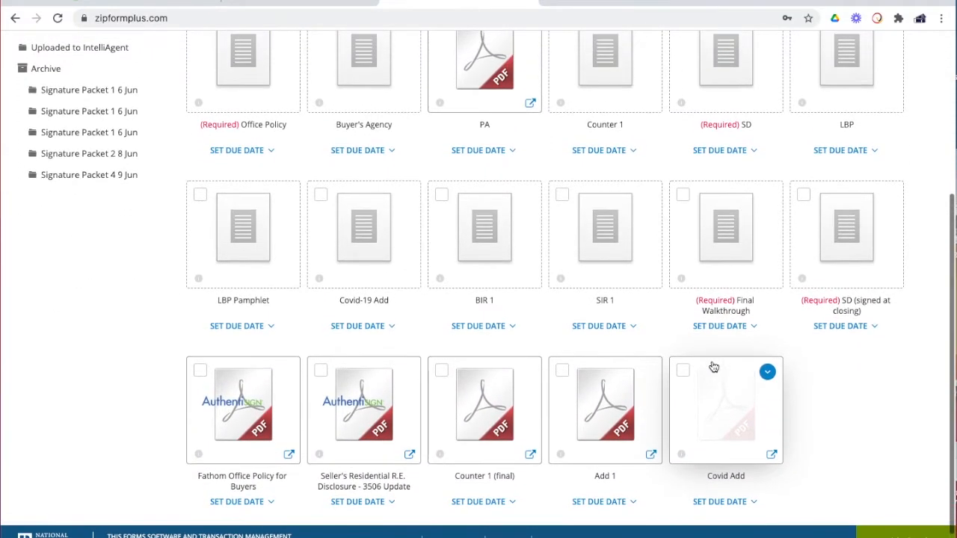
drag(468, 270, 392, 246)
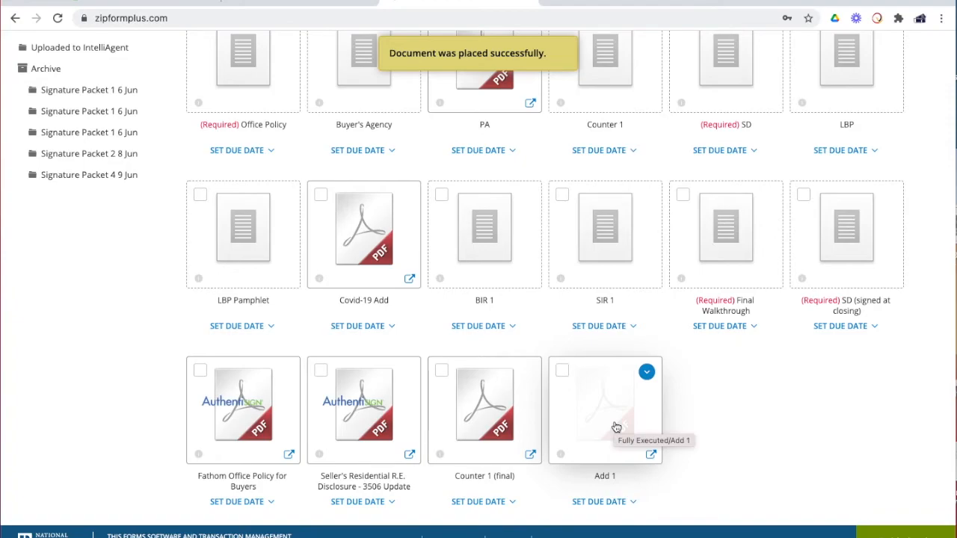
Fill the Counter 1, SD and Office Policy placeholders with Counter 1 (final), Seller's Disclosure and Fathom Office Policy
drag(482, 423, 580, 79)
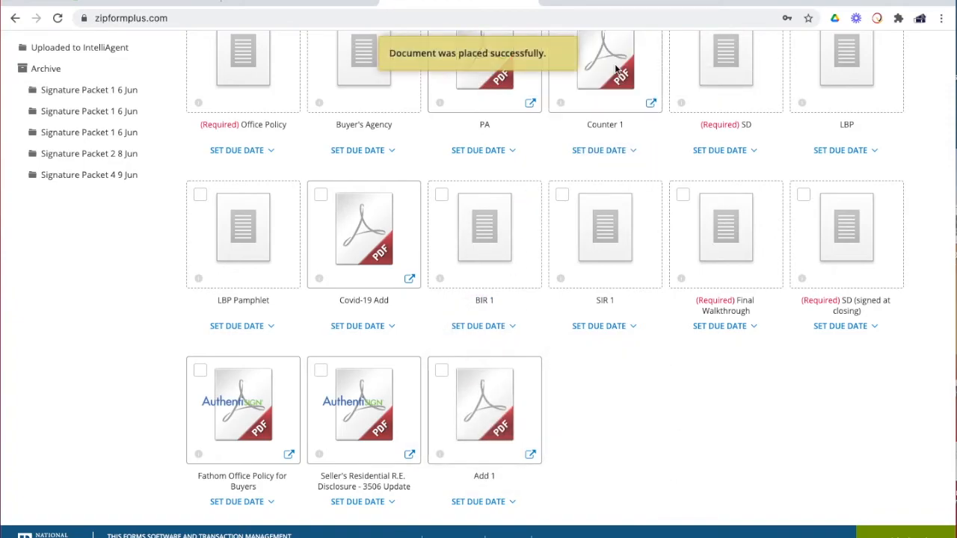
drag(406, 374, 712, 83)
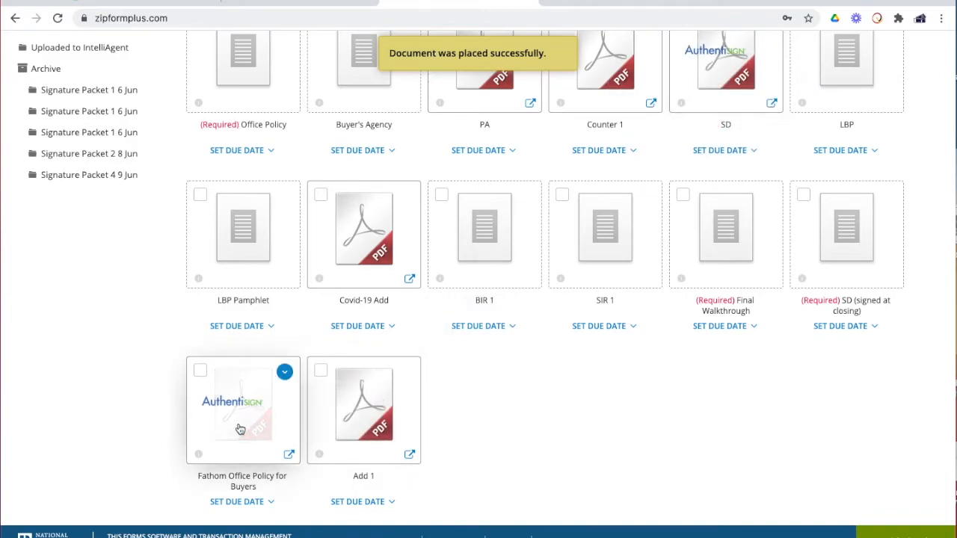
drag(240, 429, 268, 71)
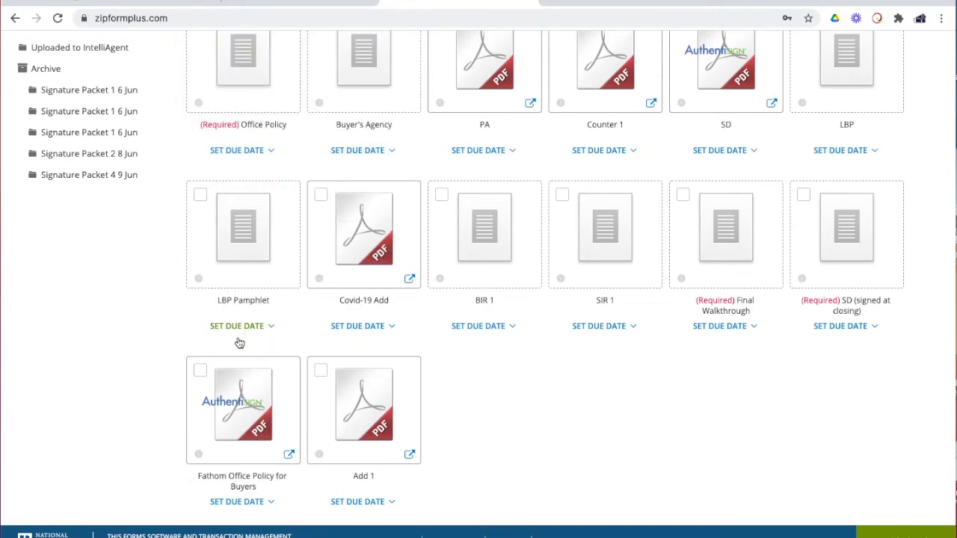
drag(244, 386, 252, 69)
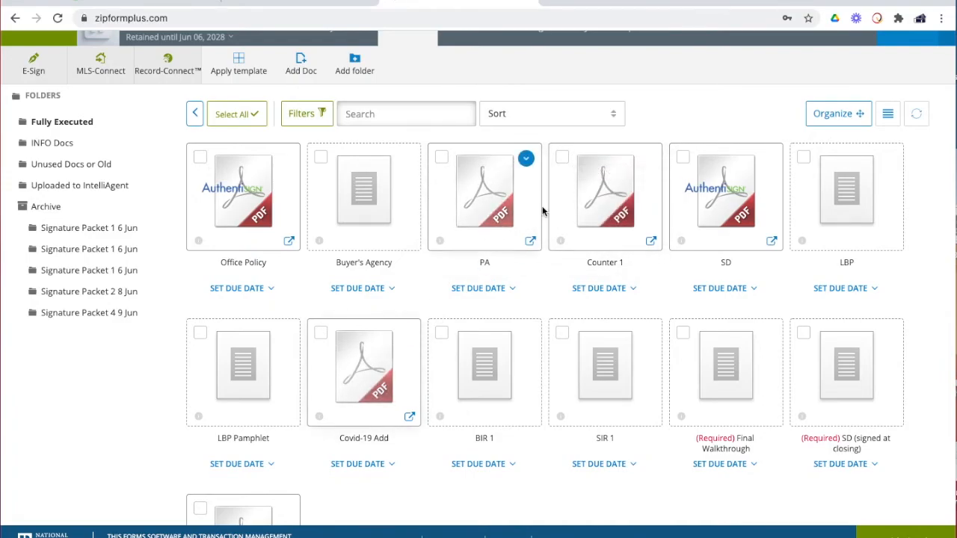
Go back to the top-level Documents grid listing three files and five folders
click(193, 115)
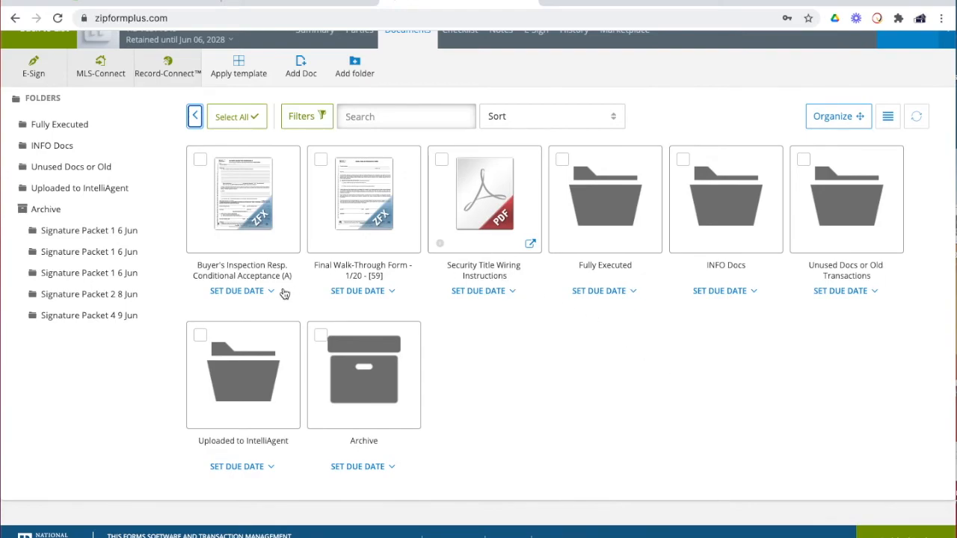
click(618, 404)
scroll(706, 347, up, 1)
scroll(707, 348, down, 1)
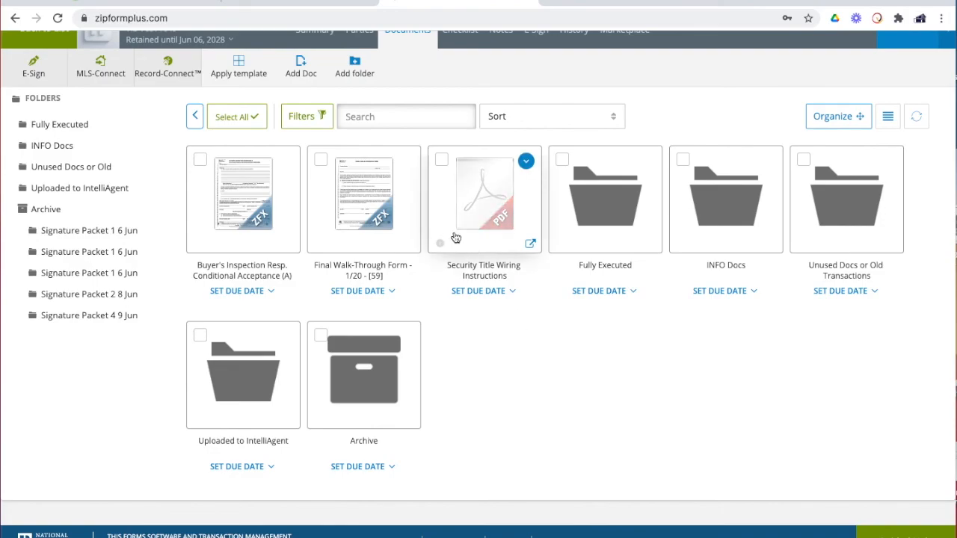
scroll(162, 158, up, 1)
scroll(161, 162, up, 1)
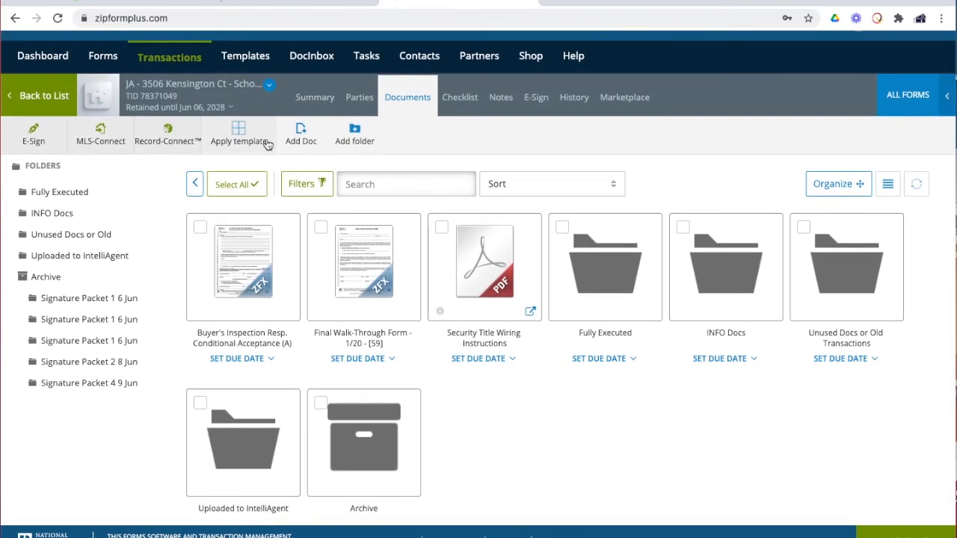